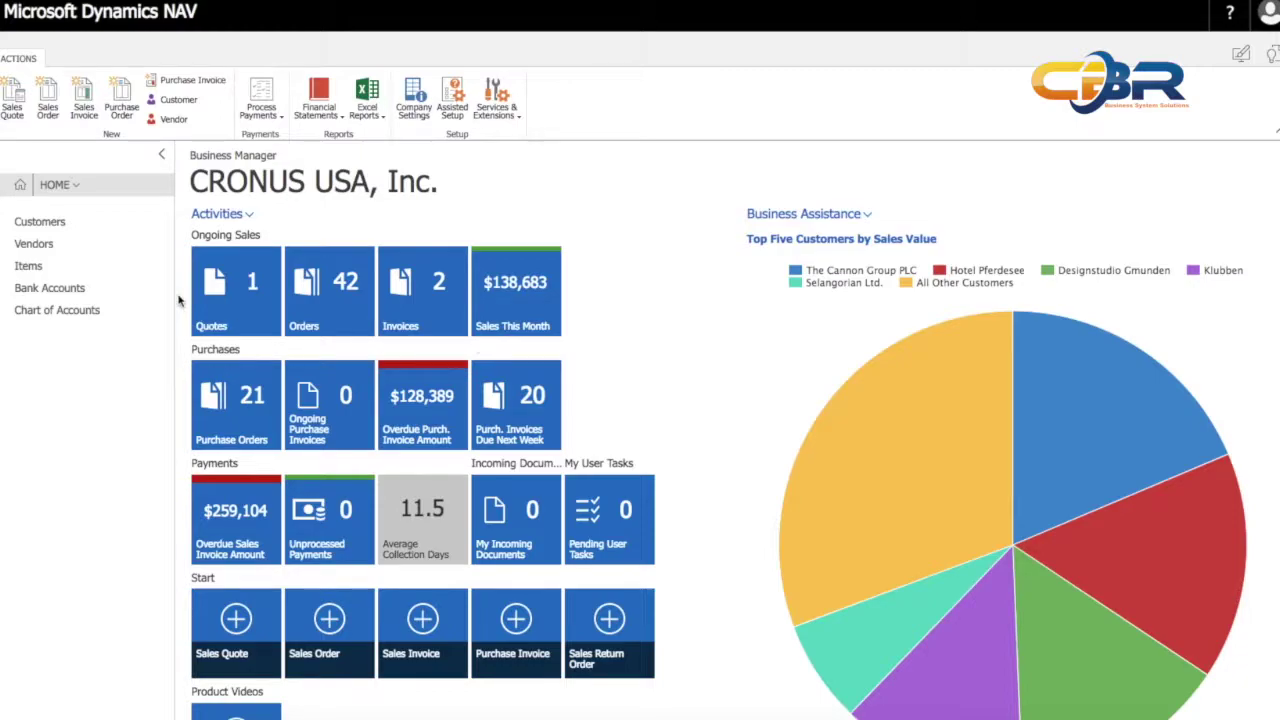
Review the vendor ledger entries behind Progressive Home Furnishings' balance and the posted purchase credit memo.
{"action": "left_click", "coordinate": [34, 245]}
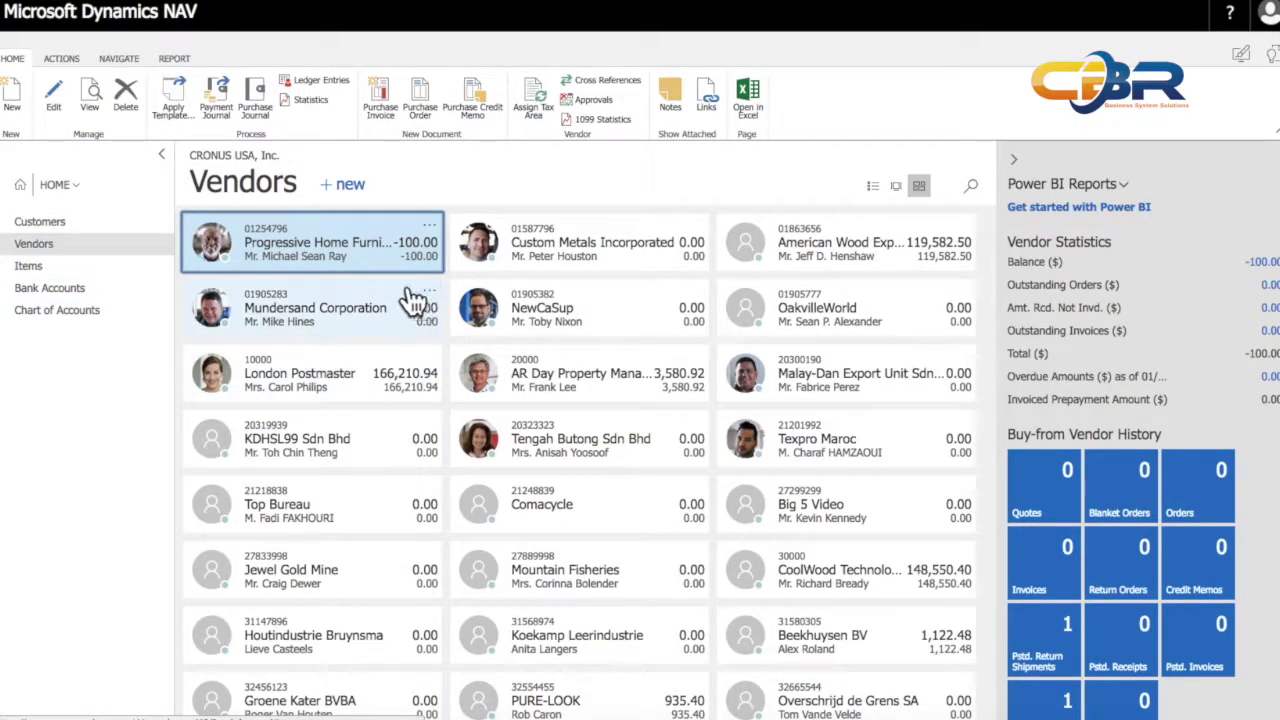
{"action": "left_click", "coordinate": [1264, 266]}
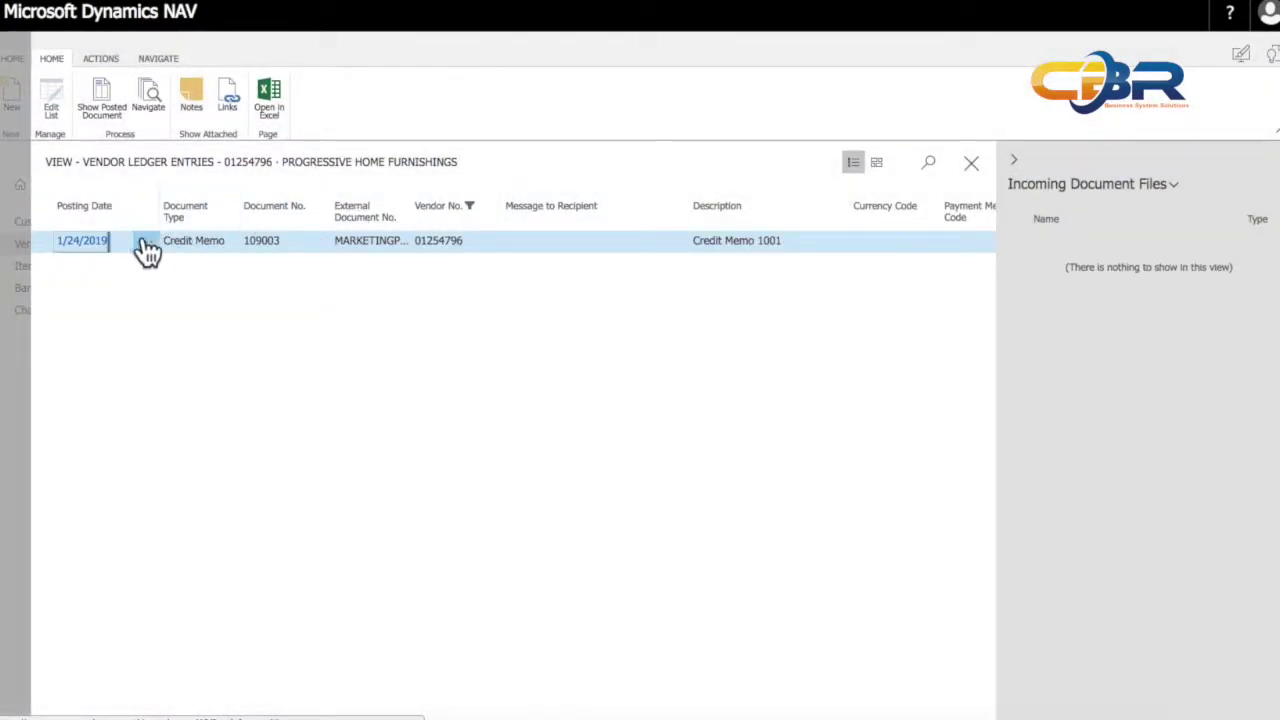
{"action": "left_click", "coordinate": [102, 110]}
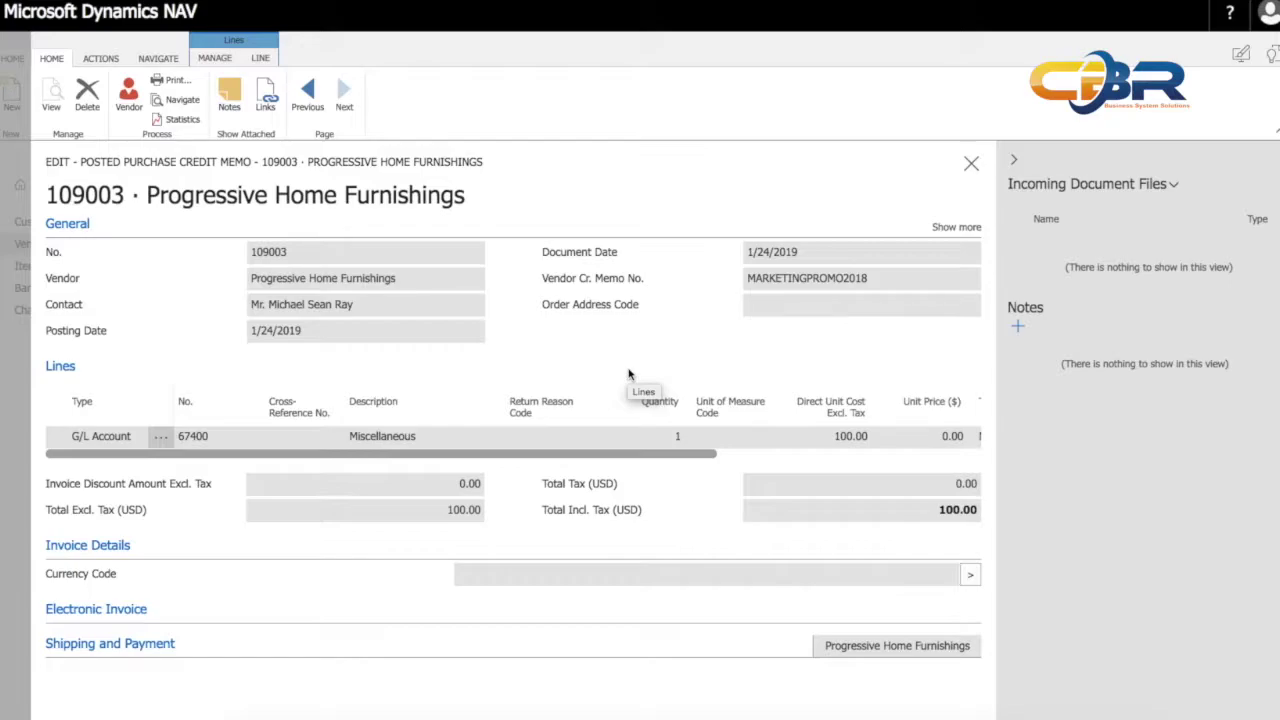
{"action": "key", "text": "Escape"}
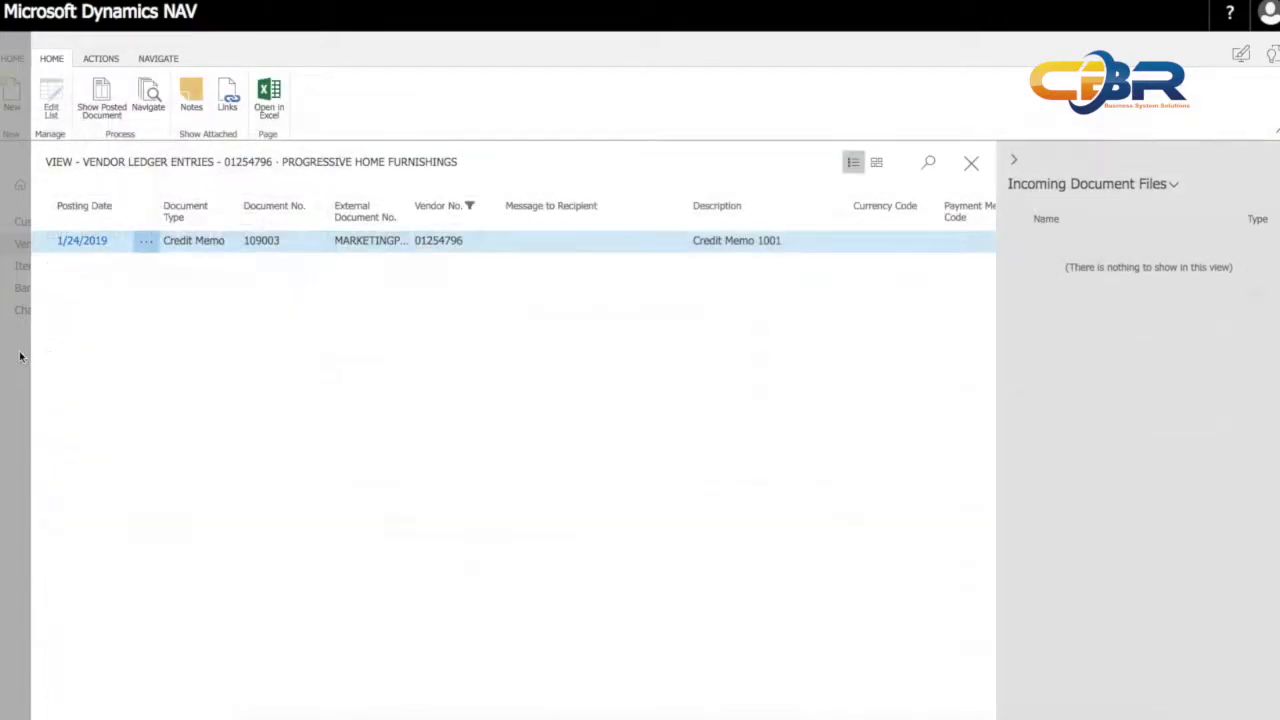
{"action": "key", "text": "Escape"}
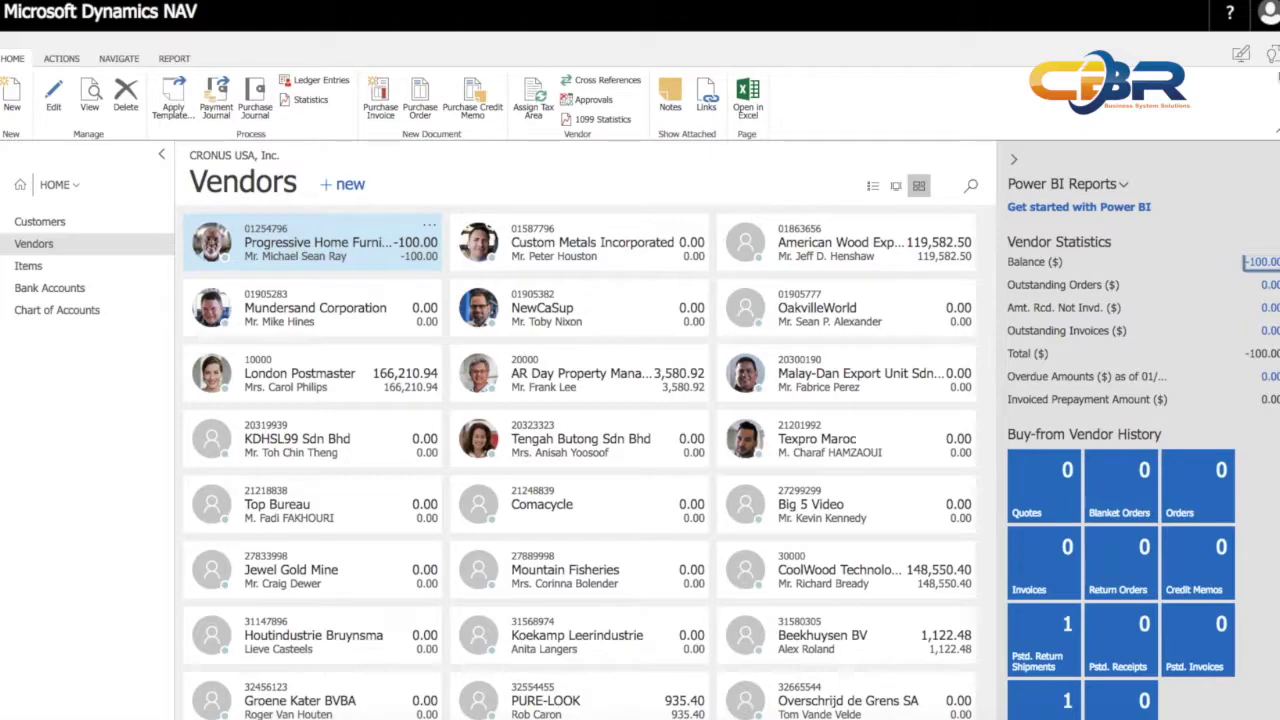
Search for "gen jou" and open the REFUND batch of the General Journals.
{"action": "left_click", "coordinate": [1272, 58]}
{"action": "type", "text": "gen jou"}
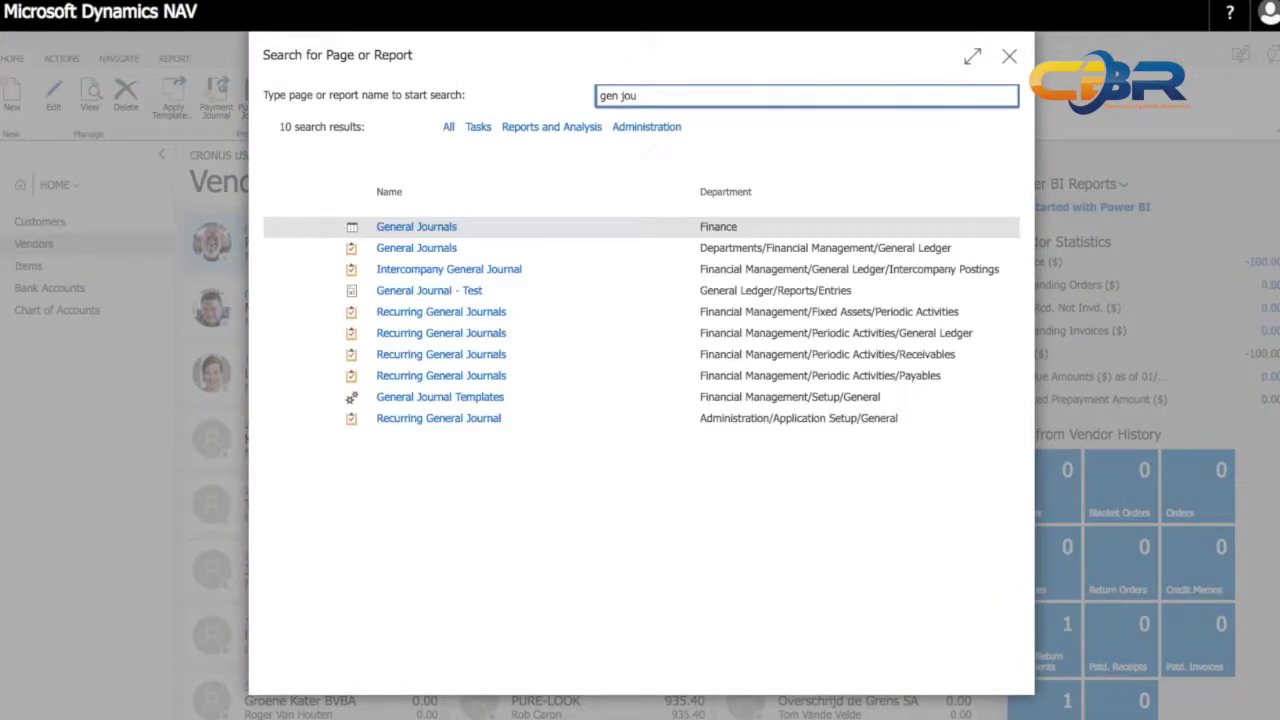
{"action": "left_click", "coordinate": [457, 227]}
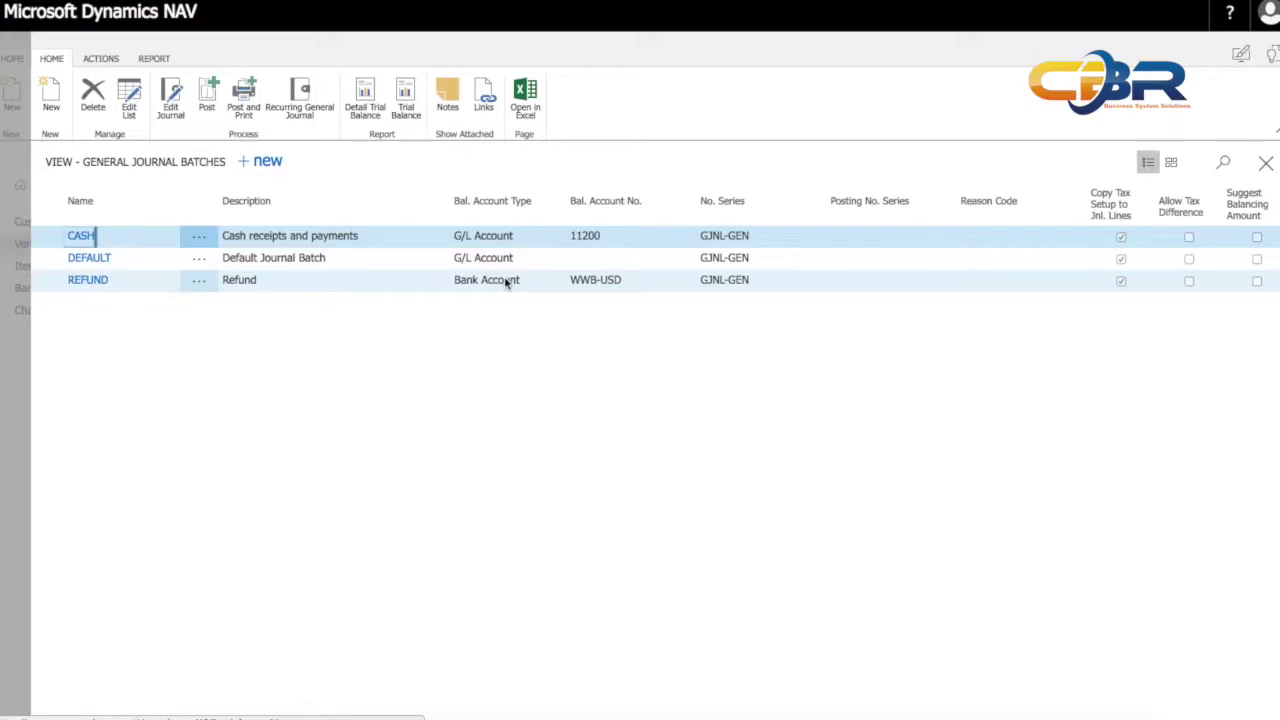
{"action": "left_click", "coordinate": [88, 281]}
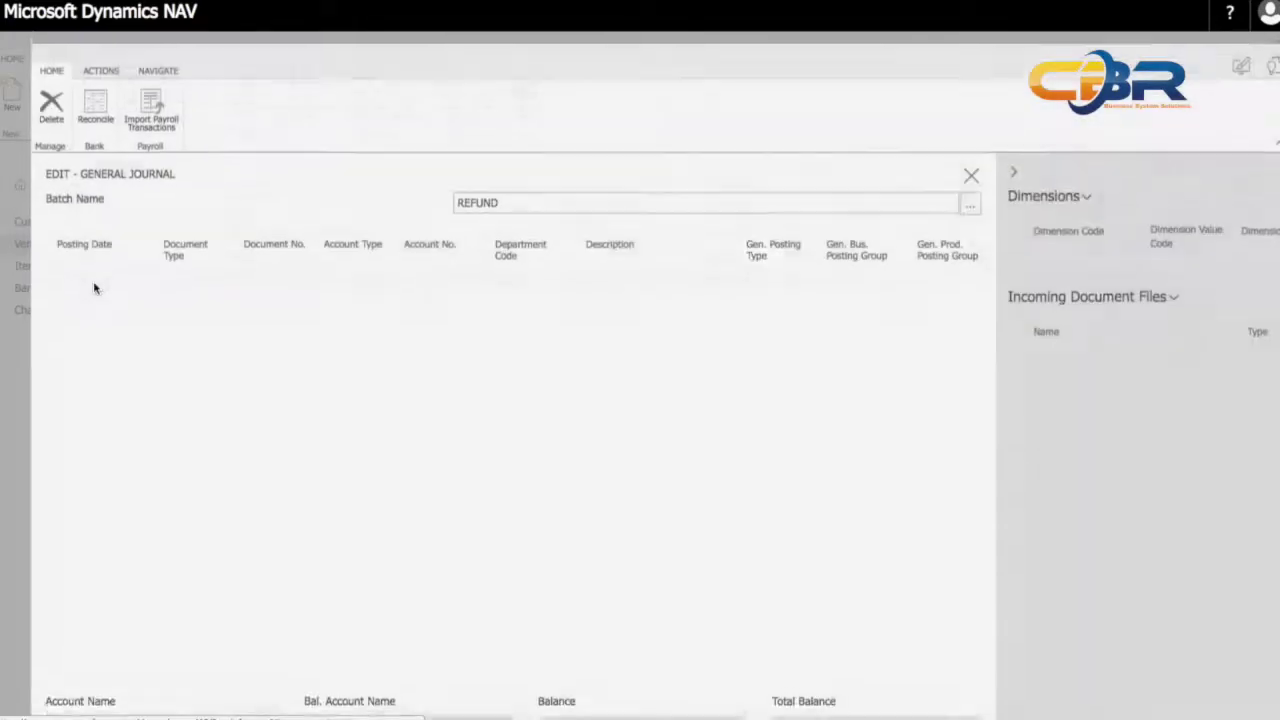
Start a line in the REFUND journal and set its document type to Refund.
{"action": "key", "text": "Tab"}
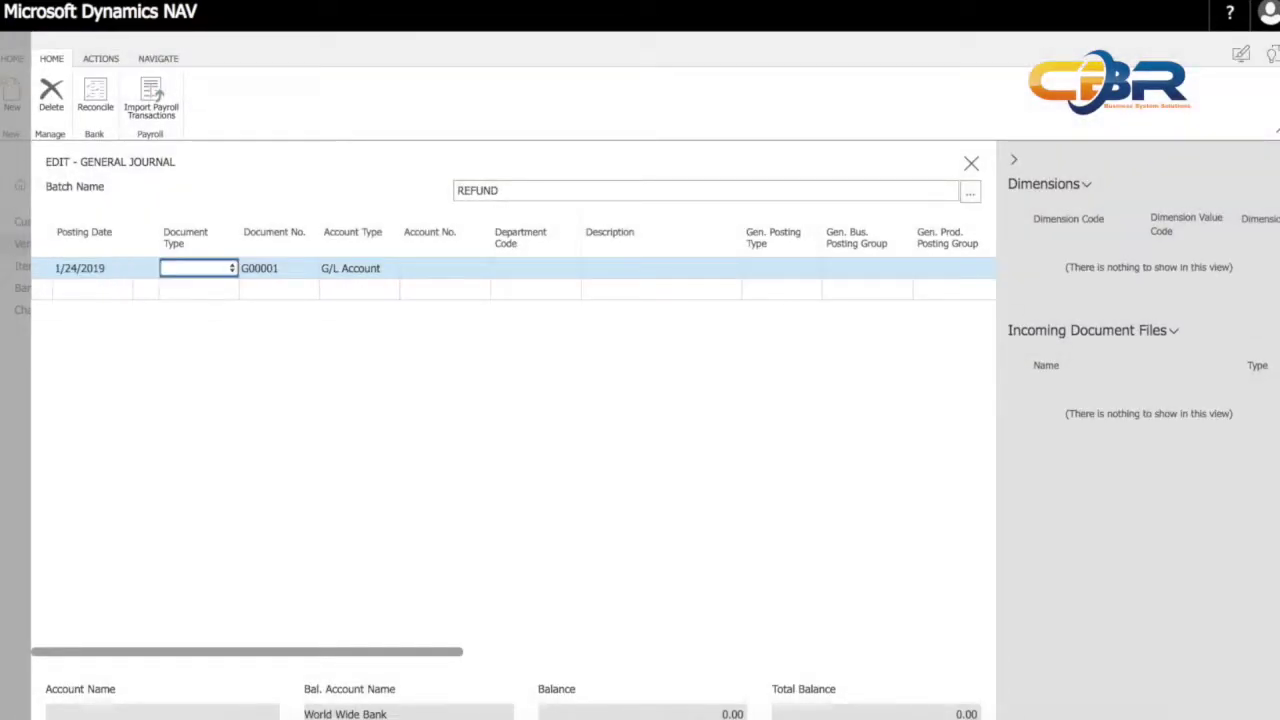
{"action": "left_click", "coordinate": [230, 268]}
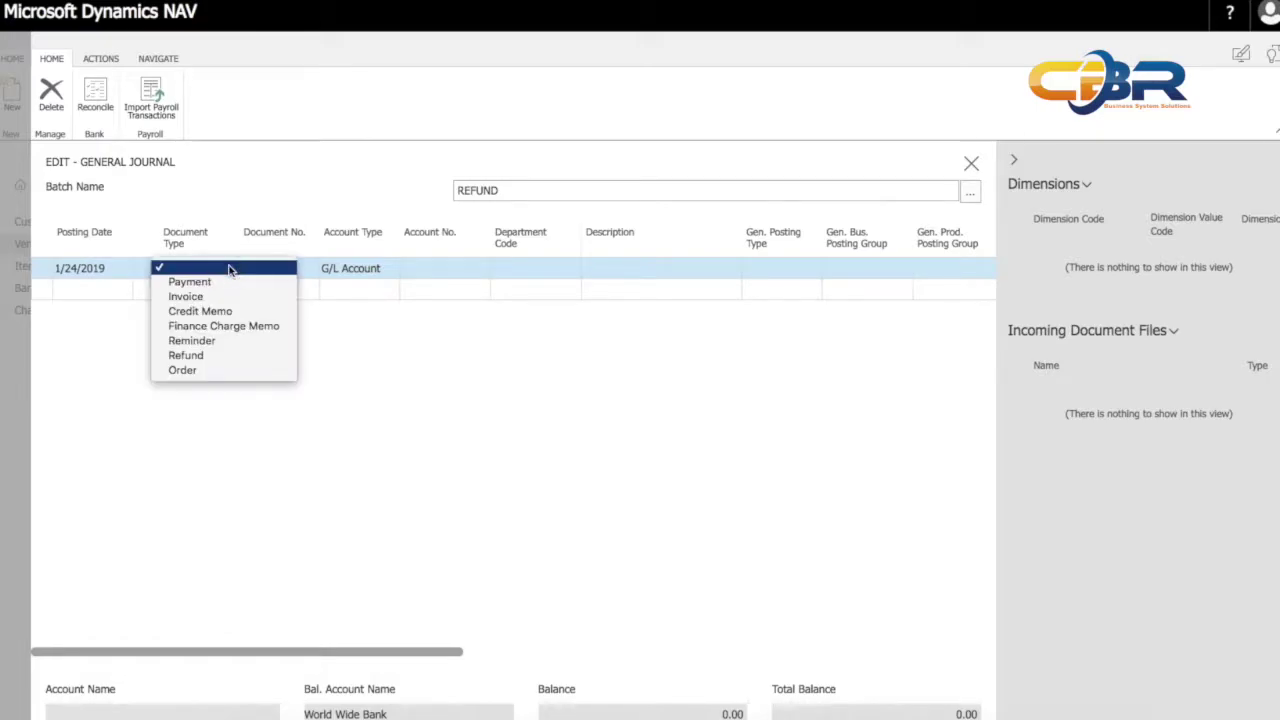
{"action": "left_click", "coordinate": [227, 363]}
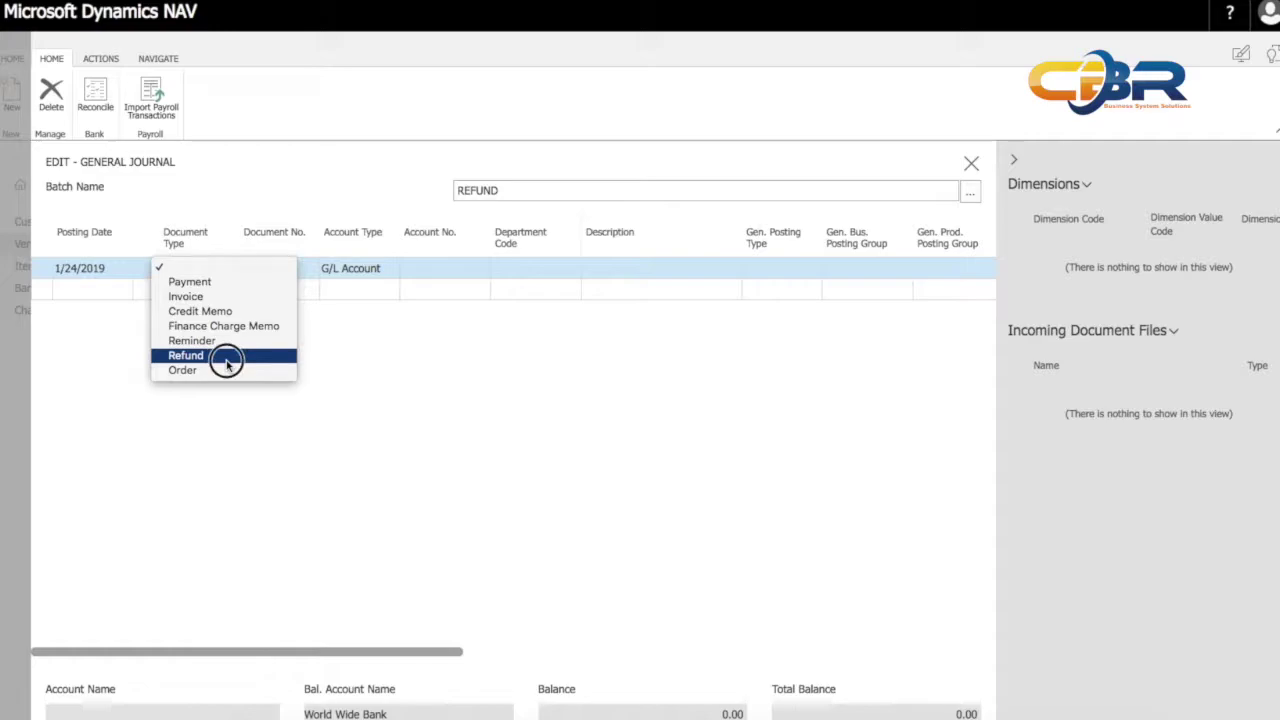
{"action": "key", "text": "Tab"}
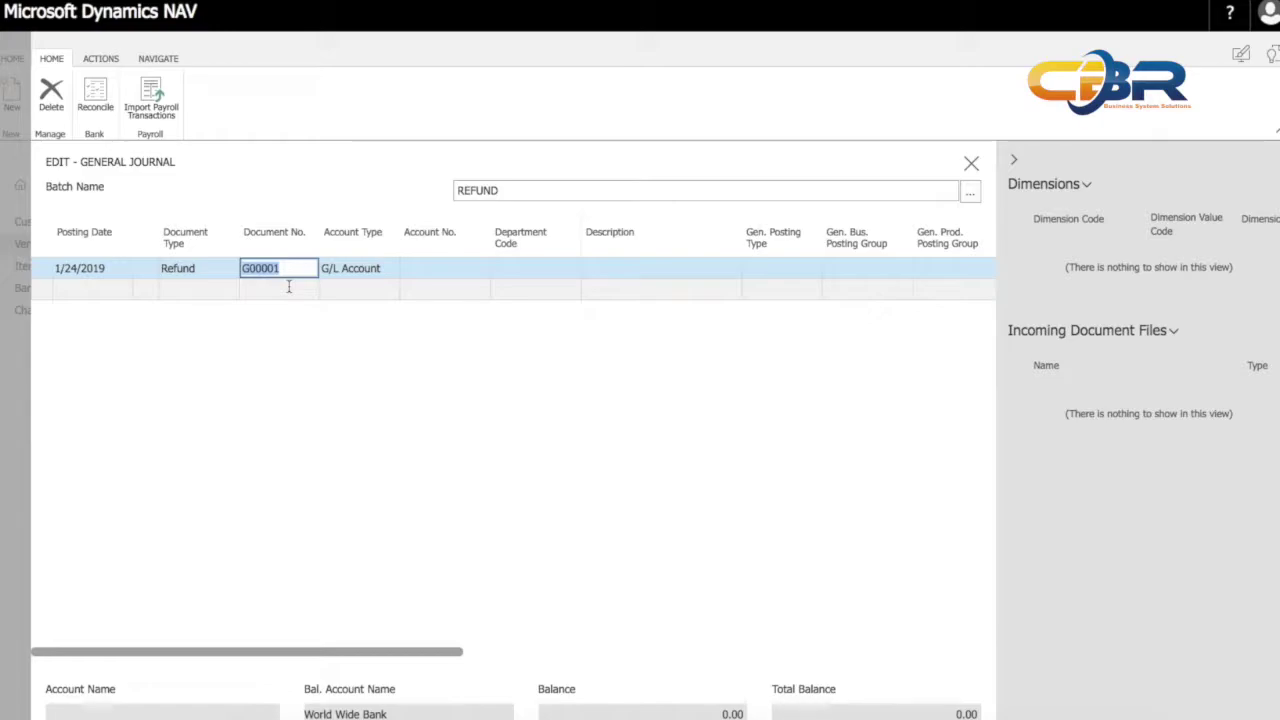
Set the refund line's account type to Vendor and its account to Progressive Home Furnishings.
{"action": "left_click", "coordinate": [333, 279]}
{"action": "left_click", "coordinate": [391, 268]}
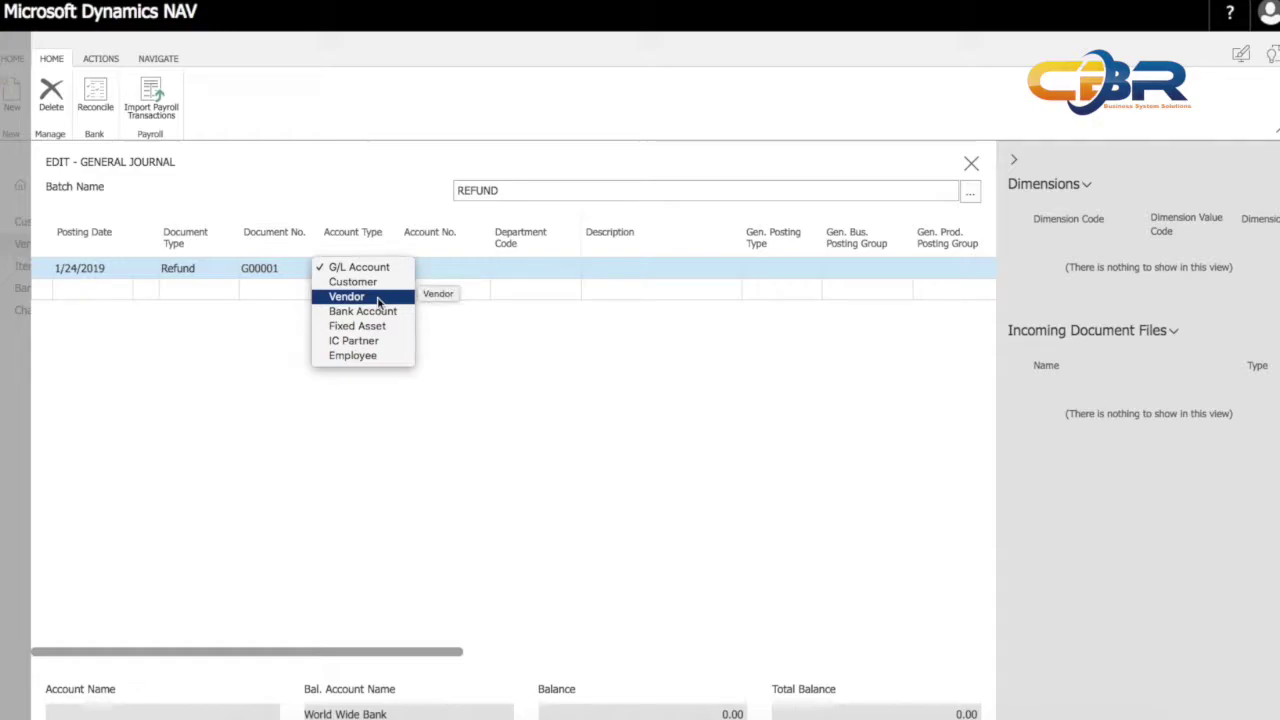
{"action": "left_click", "coordinate": [378, 299]}
{"action": "key", "text": "Tab"}
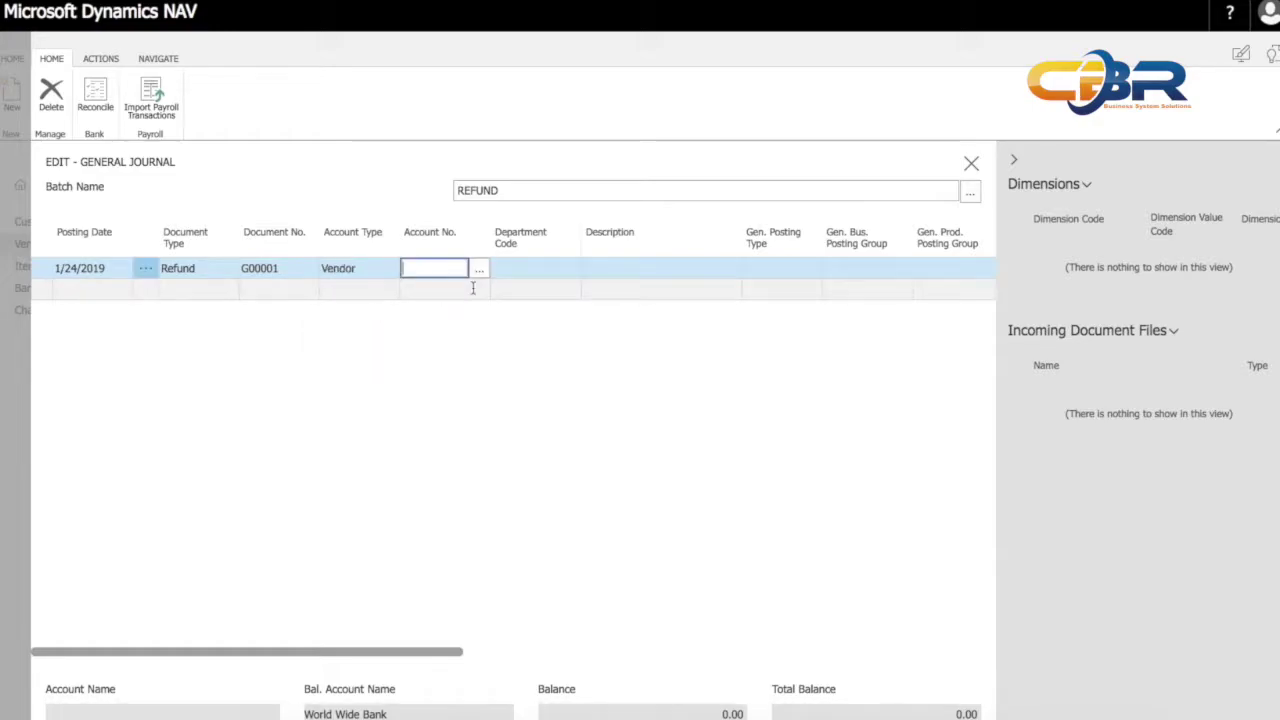
{"action": "left_click", "coordinate": [479, 278]}
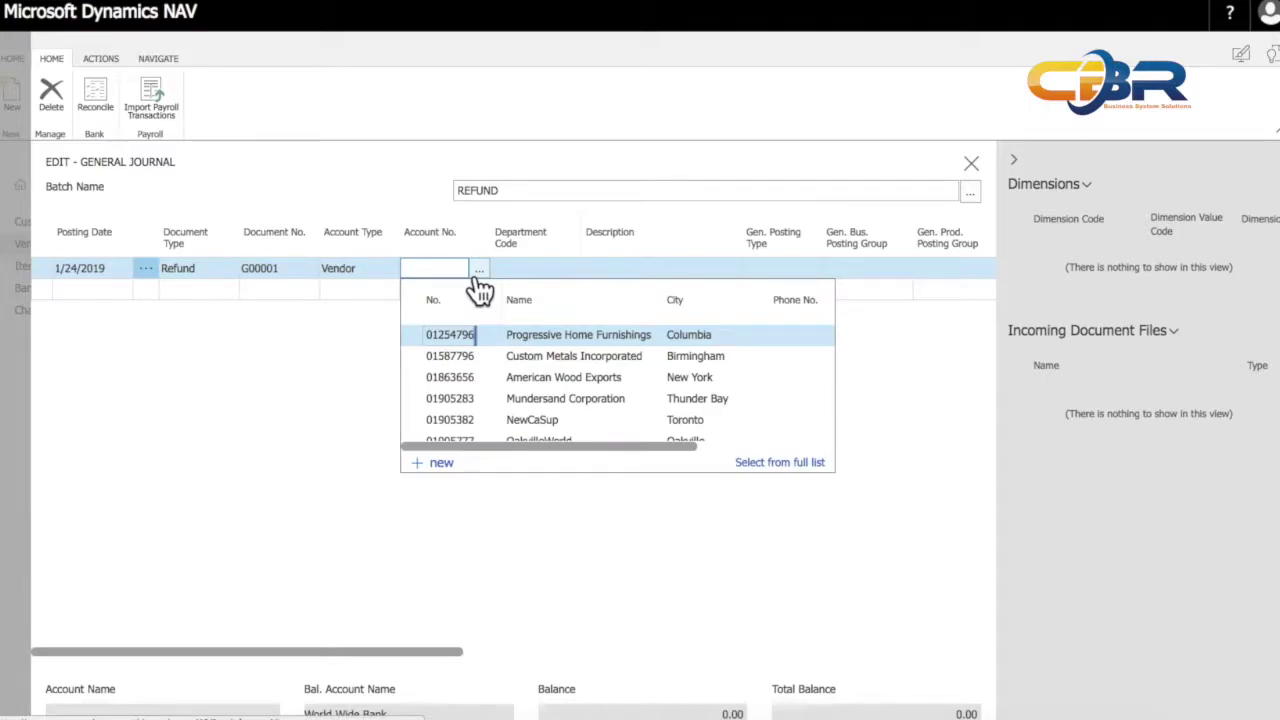
{"action": "left_click", "coordinate": [446, 340]}
{"action": "key", "text": "Tab"}
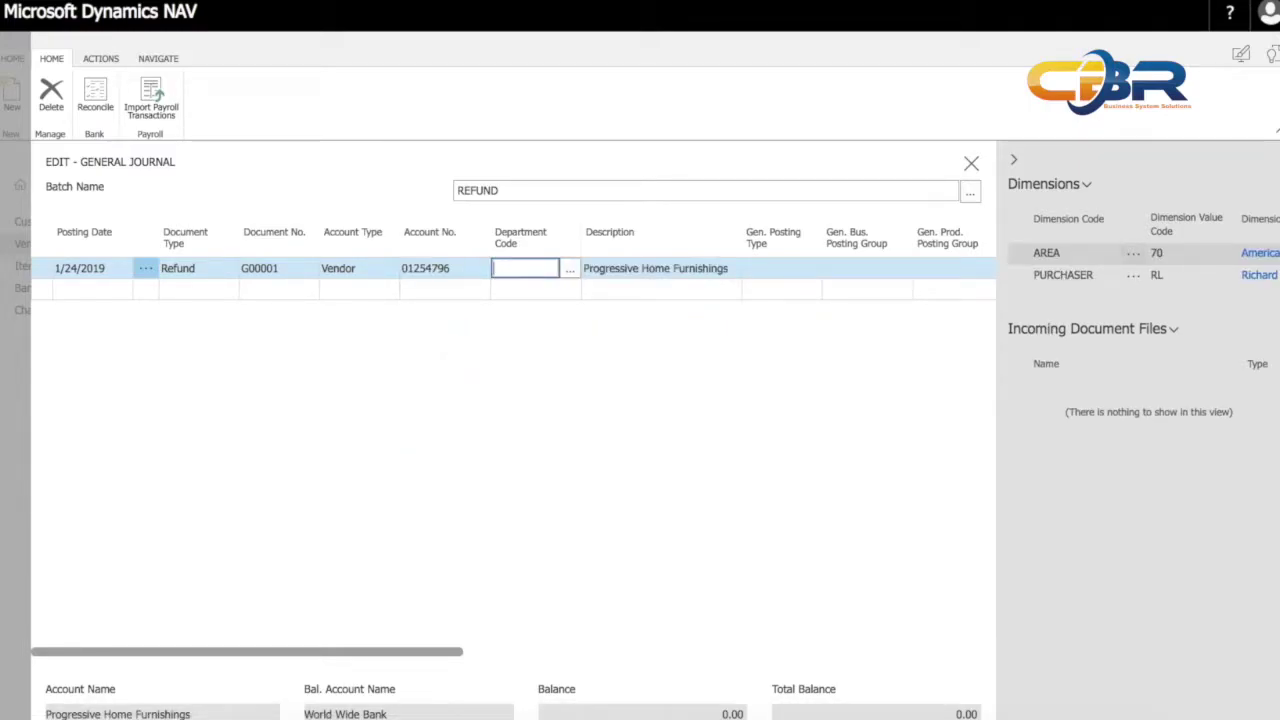
Enter "Marketing Promo Refund" as the description of the journal line, leaving the department code and posting groups blank.
{"action": "key", "text": "Tab"}
{"action": "type", "text": "Marketing"}
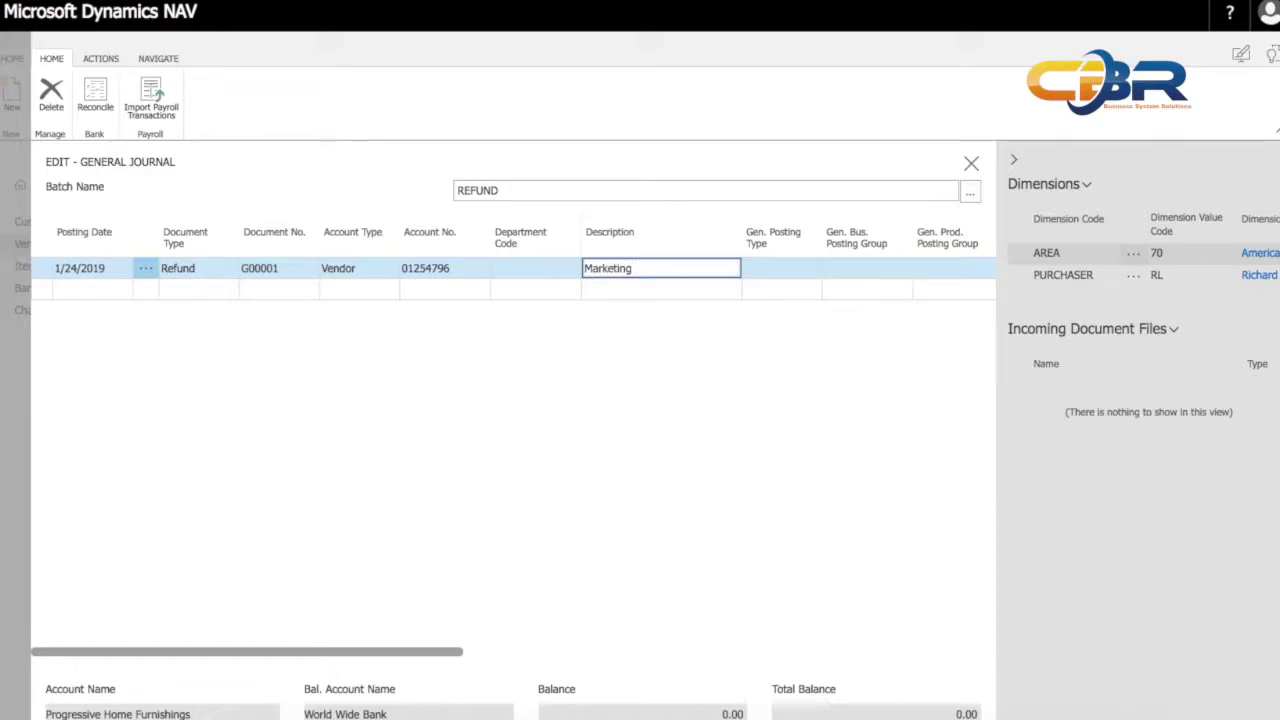
{"action": "type", "text": " Pr"}
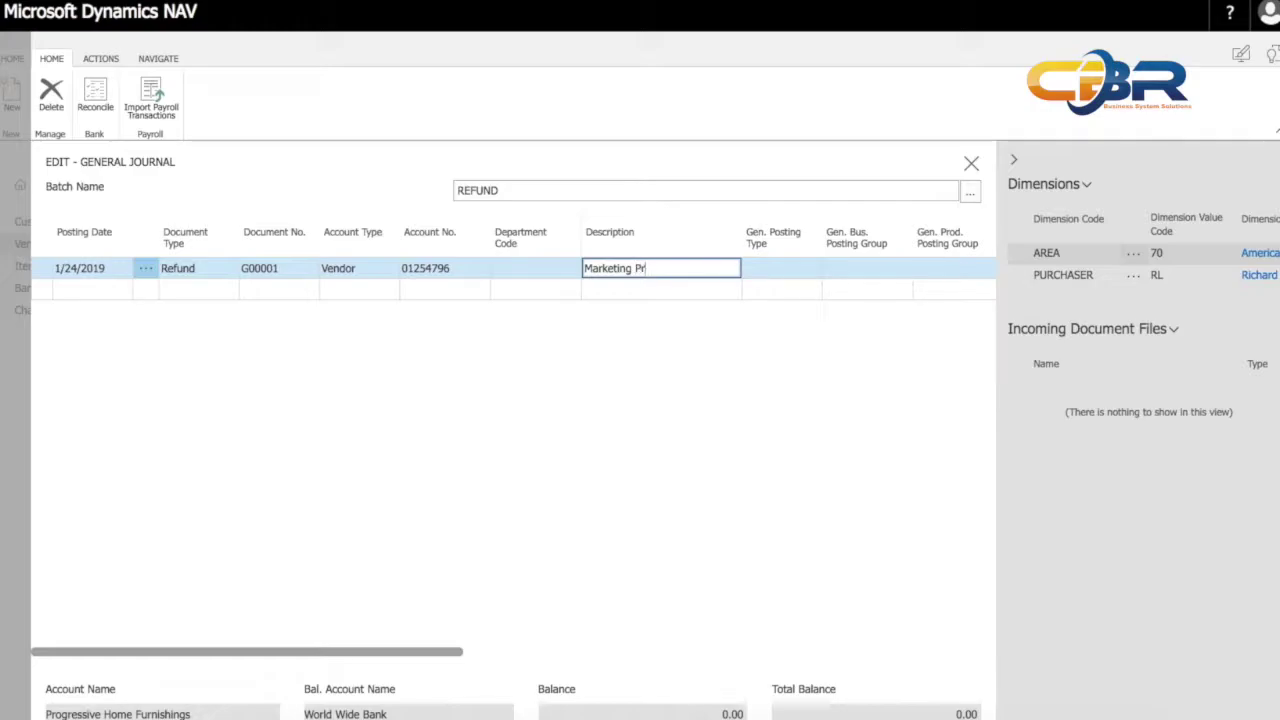
{"action": "type", "text": "omo Refund"}
{"action": "key", "text": "Tab"}
{"action": "key", "text": "Tab"}
{"action": "key", "text": "Tab"}
{"action": "key", "text": "Tab"}
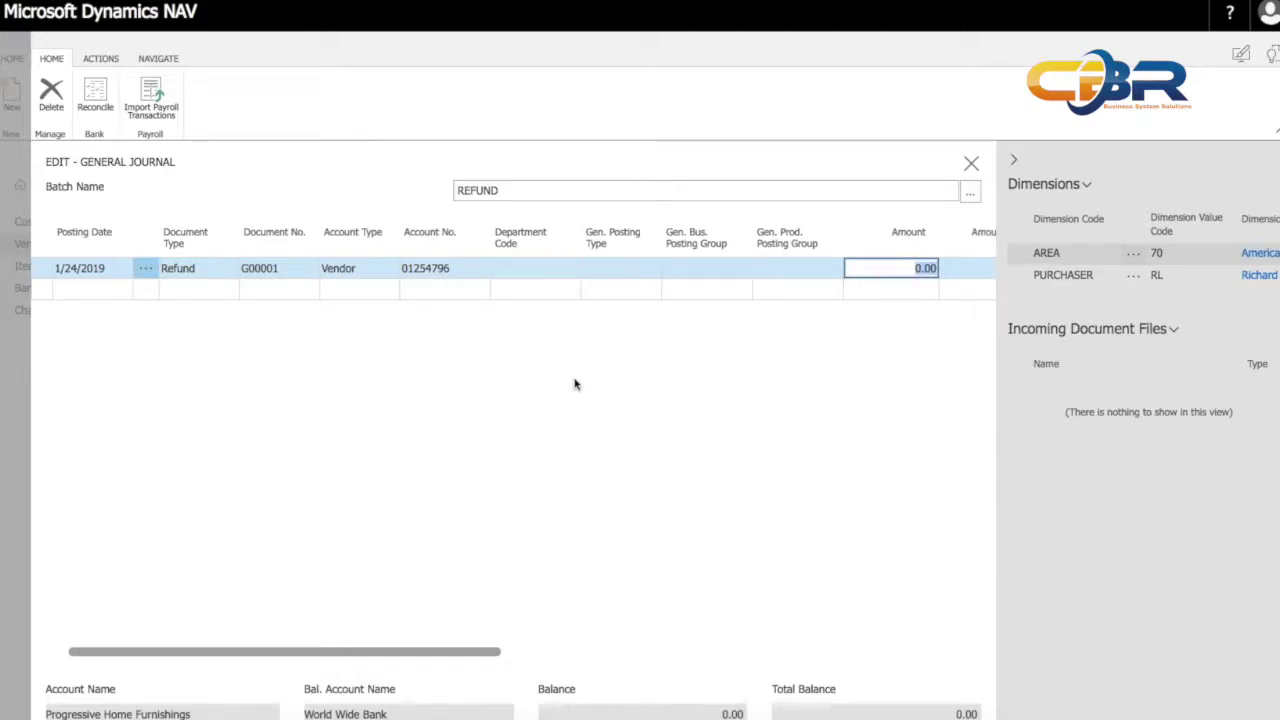
Set the refund line's amount to -100, keeping the default bank balancing account.
{"action": "type", "text": "-100"}
{"action": "key", "text": "Tab"}
{"action": "key", "text": "Tab"}
{"action": "key", "text": "Tab"}
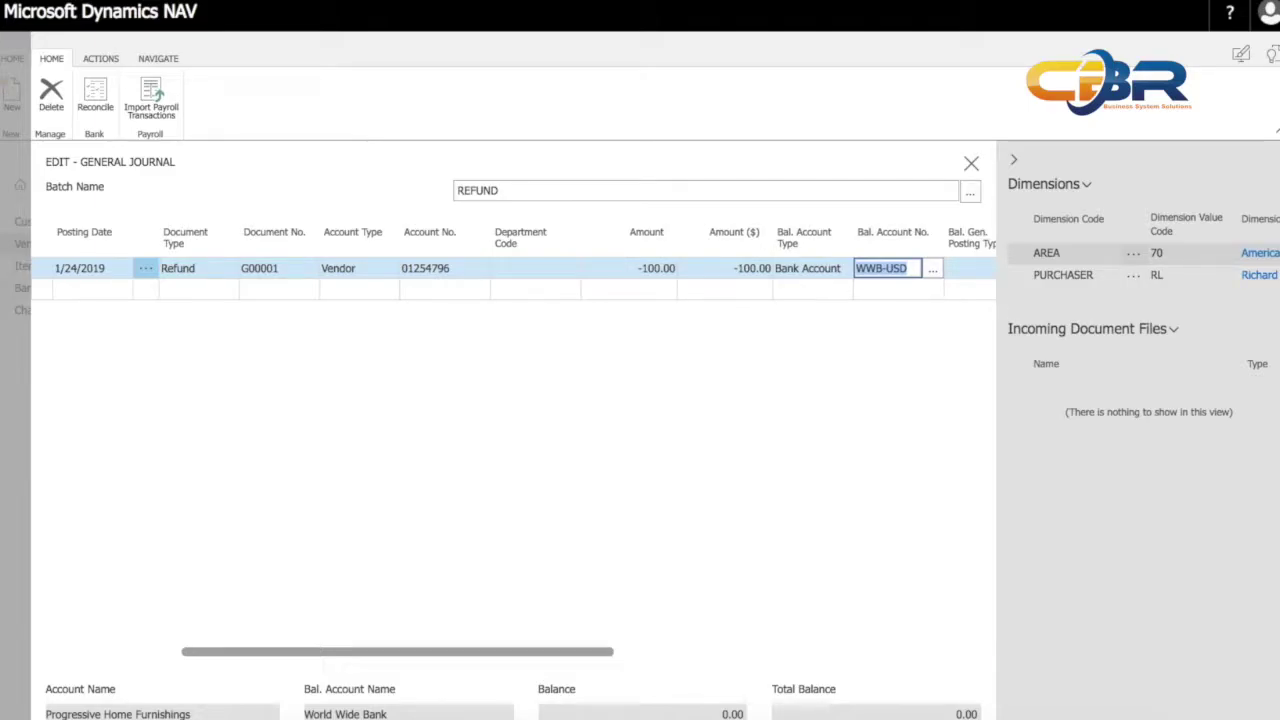
Try a positive amount of 100 on the refund line and restore it to -100.
{"action": "key", "text": "shift+Tab"}
{"action": "key", "text": "shift+Tab"}
{"action": "key", "text": "shift+Tab"}
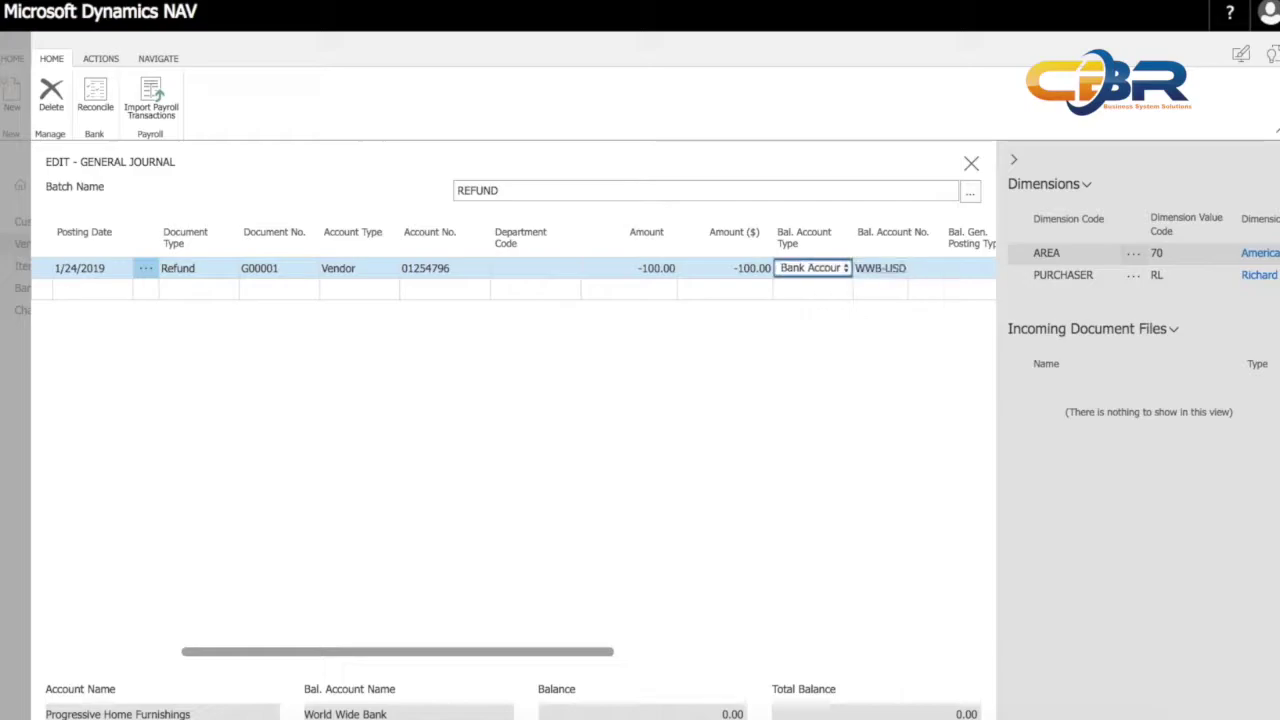
{"action": "key", "text": "BackSpace"}
{"action": "type", "text": "100"}
{"action": "key", "text": "Tab"}
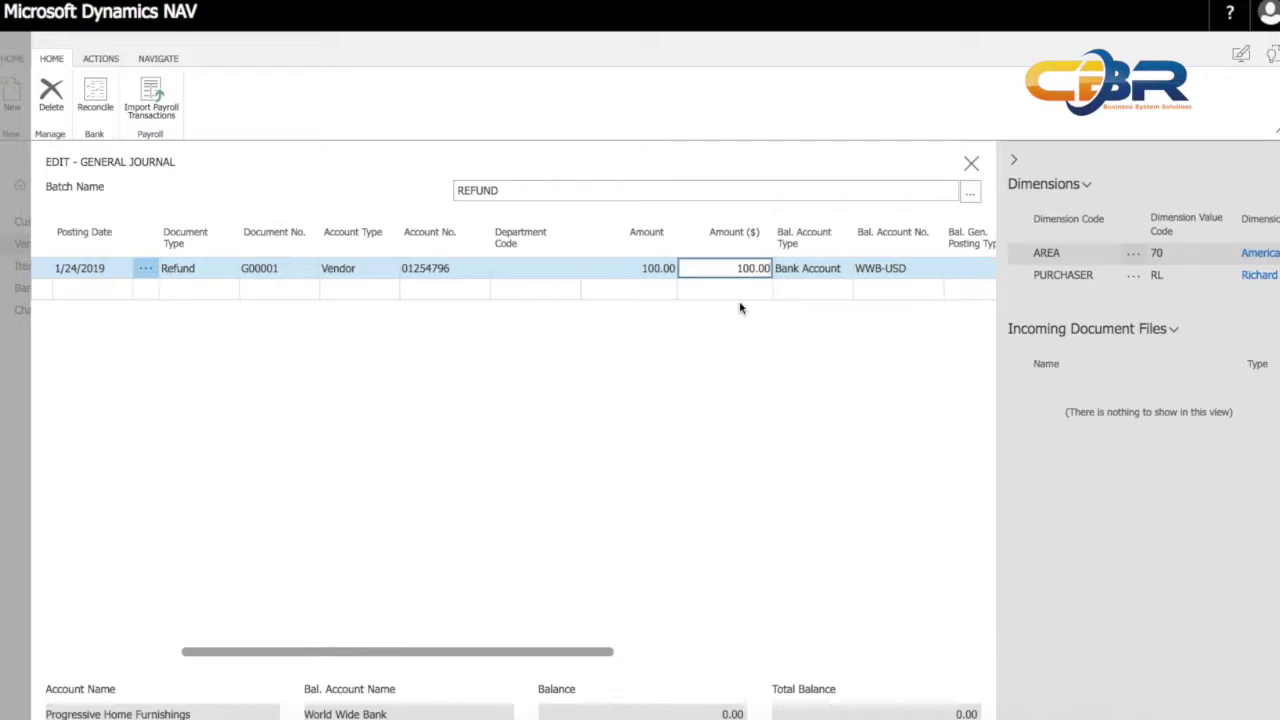
{"action": "key", "text": "shift+Tab"}
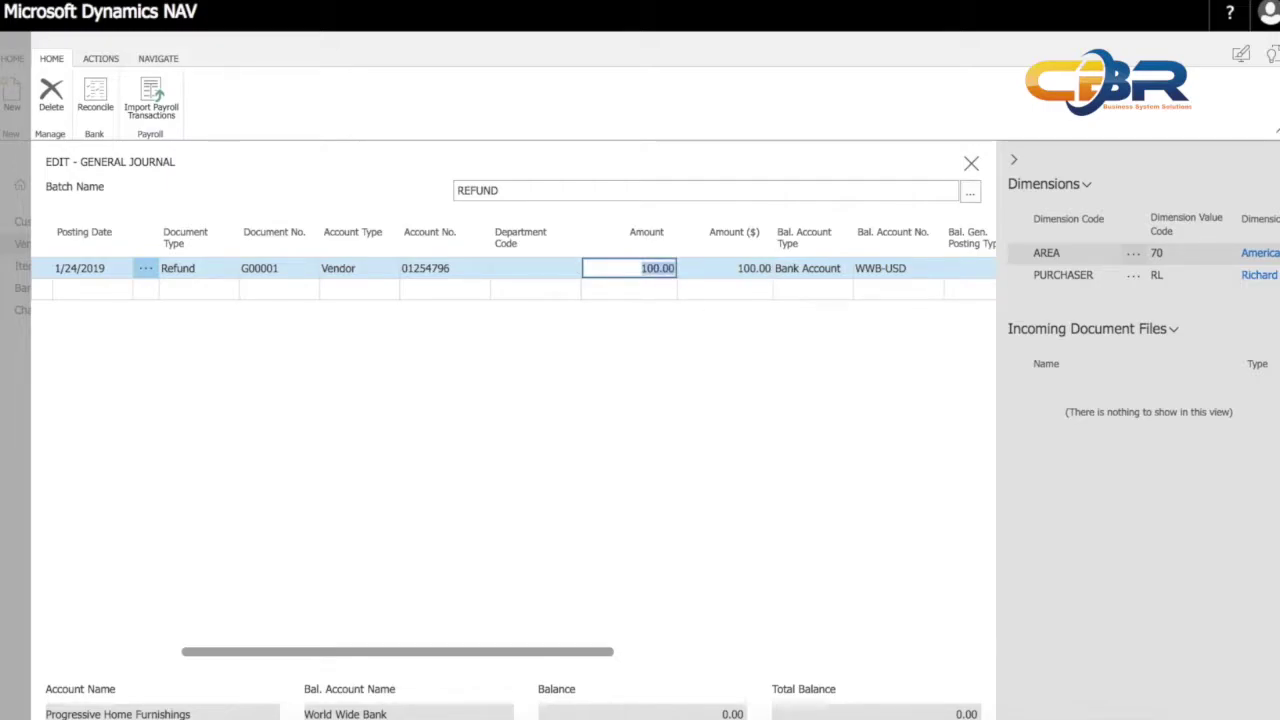
{"action": "type", "text": "-100"}
{"action": "key", "text": "Tab"}
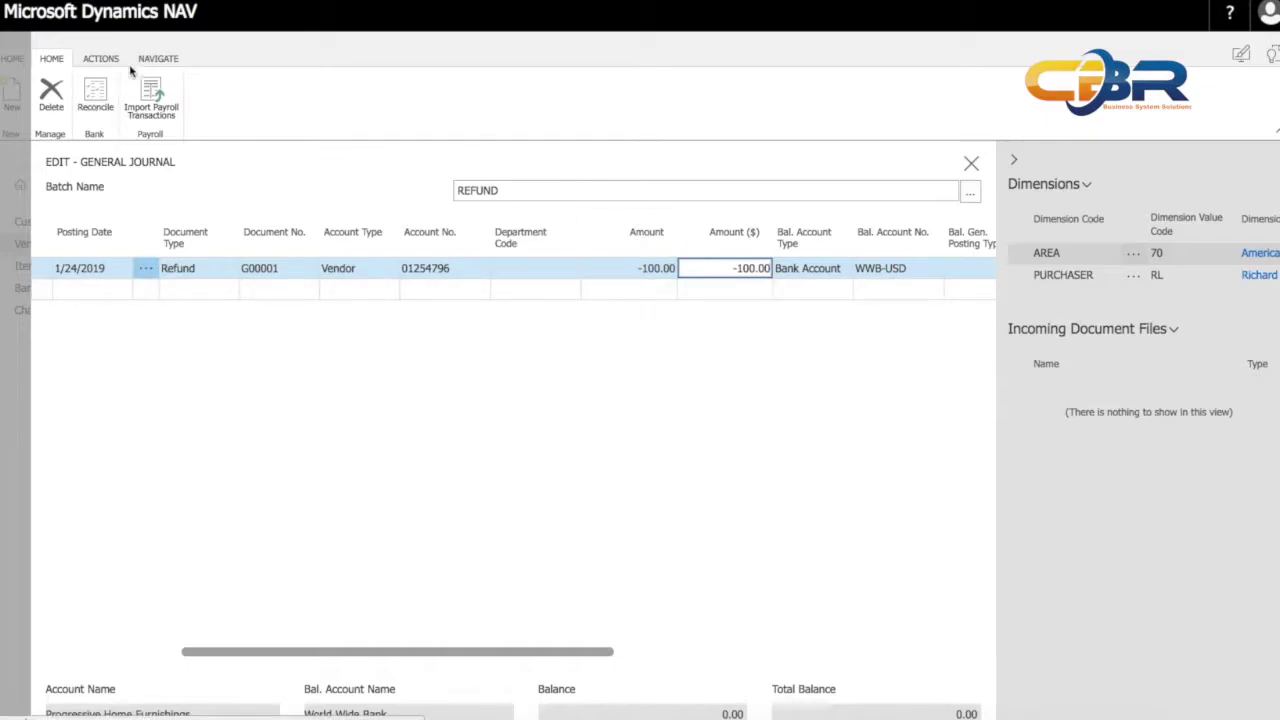
Preview the refund journal's posting, examine its G/L entries, and return to the journal.
{"action": "left_click", "coordinate": [104, 62]}
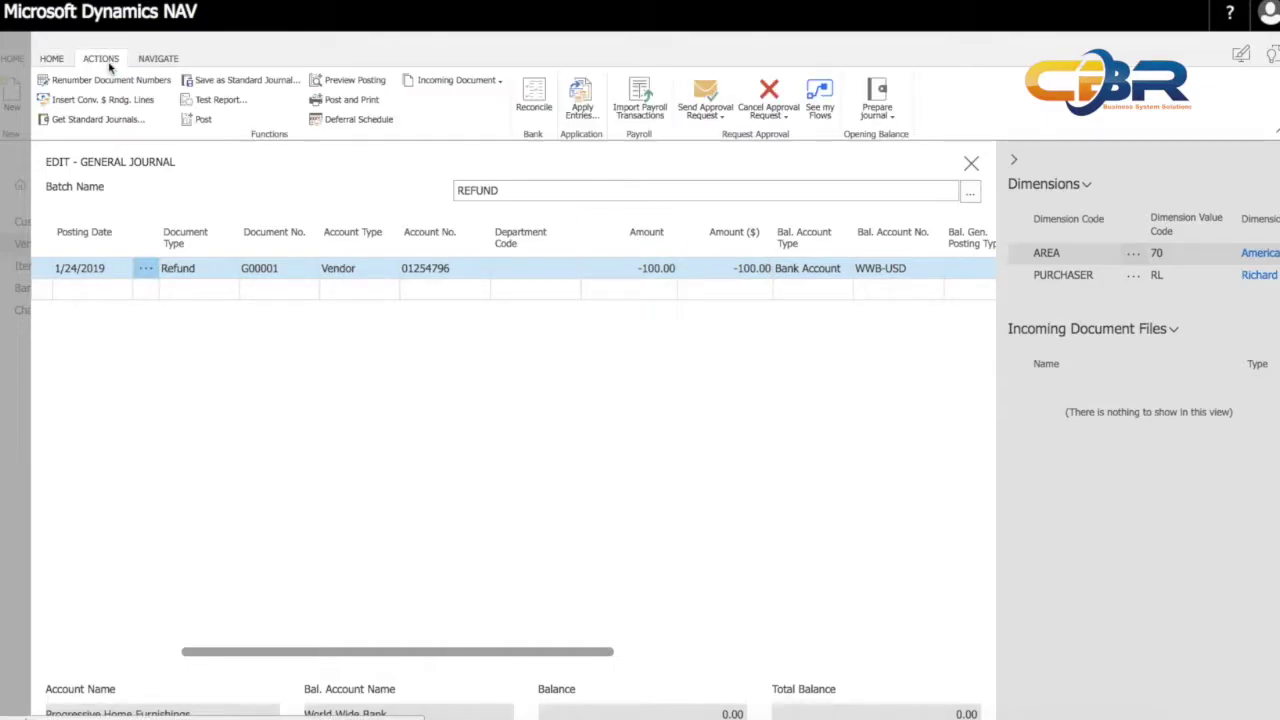
{"action": "left_click", "coordinate": [368, 88]}
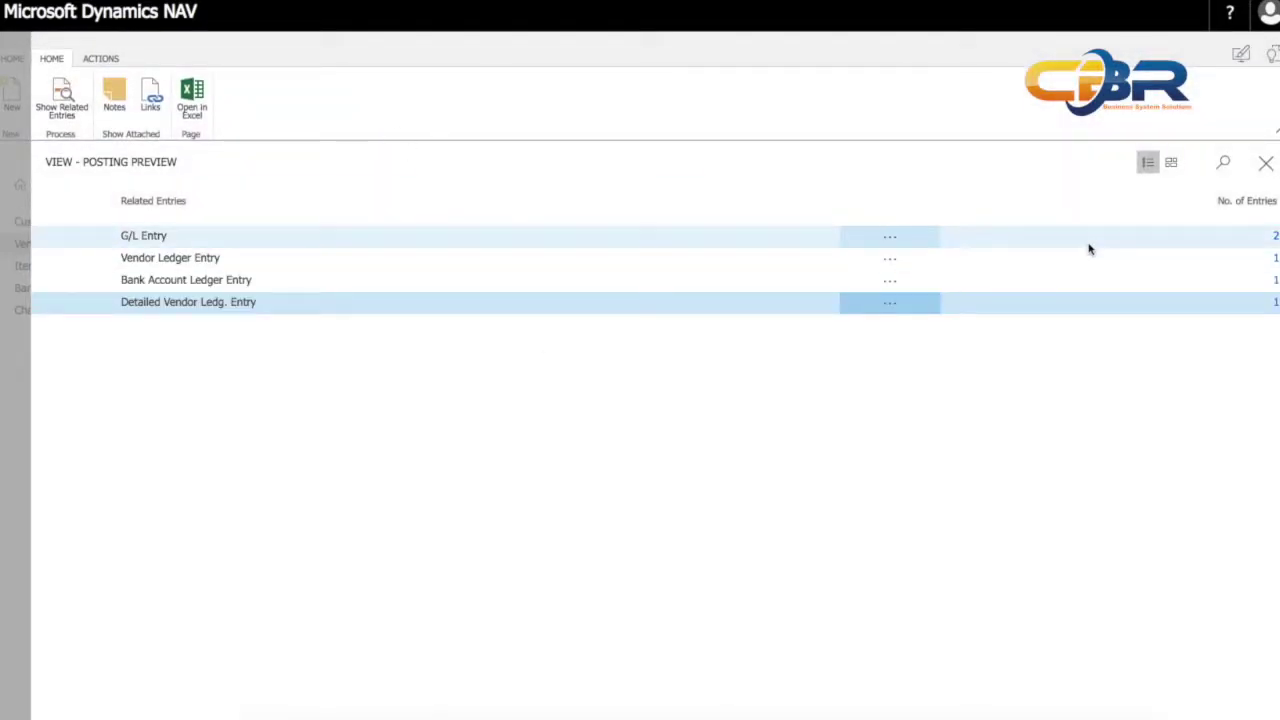
{"action": "left_click", "coordinate": [1274, 237]}
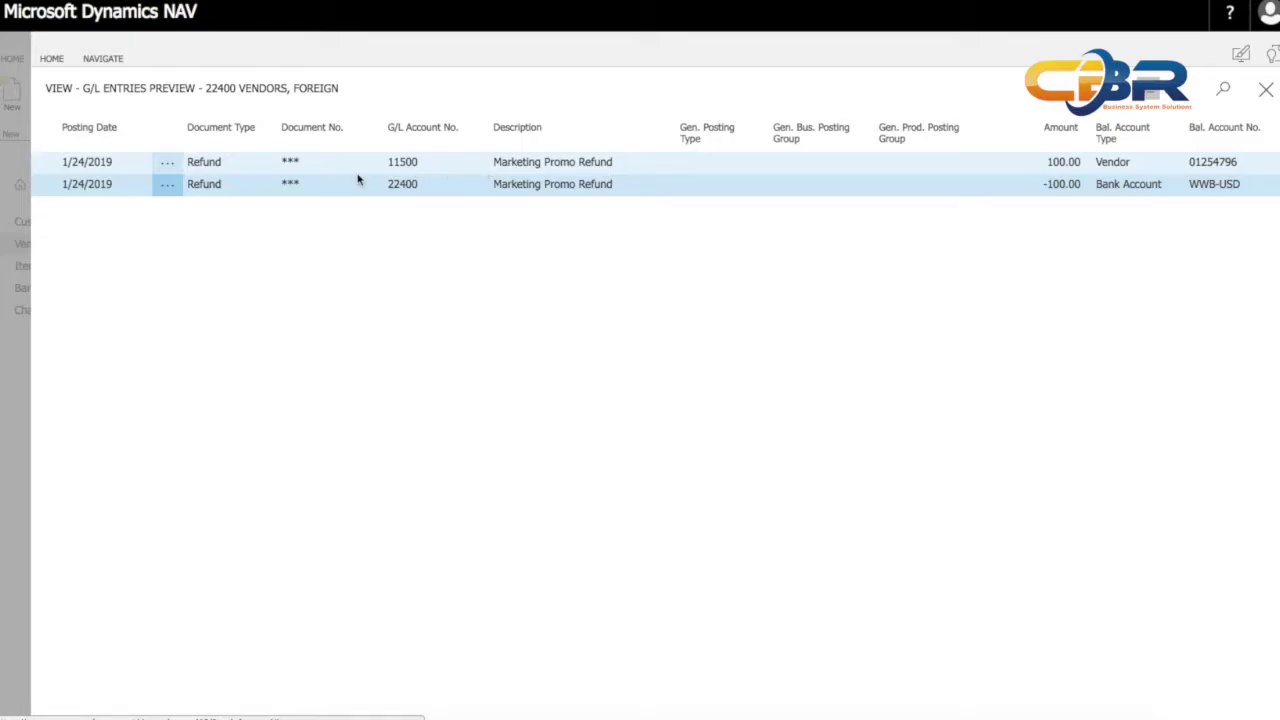
{"action": "left_click", "coordinate": [452, 166]}
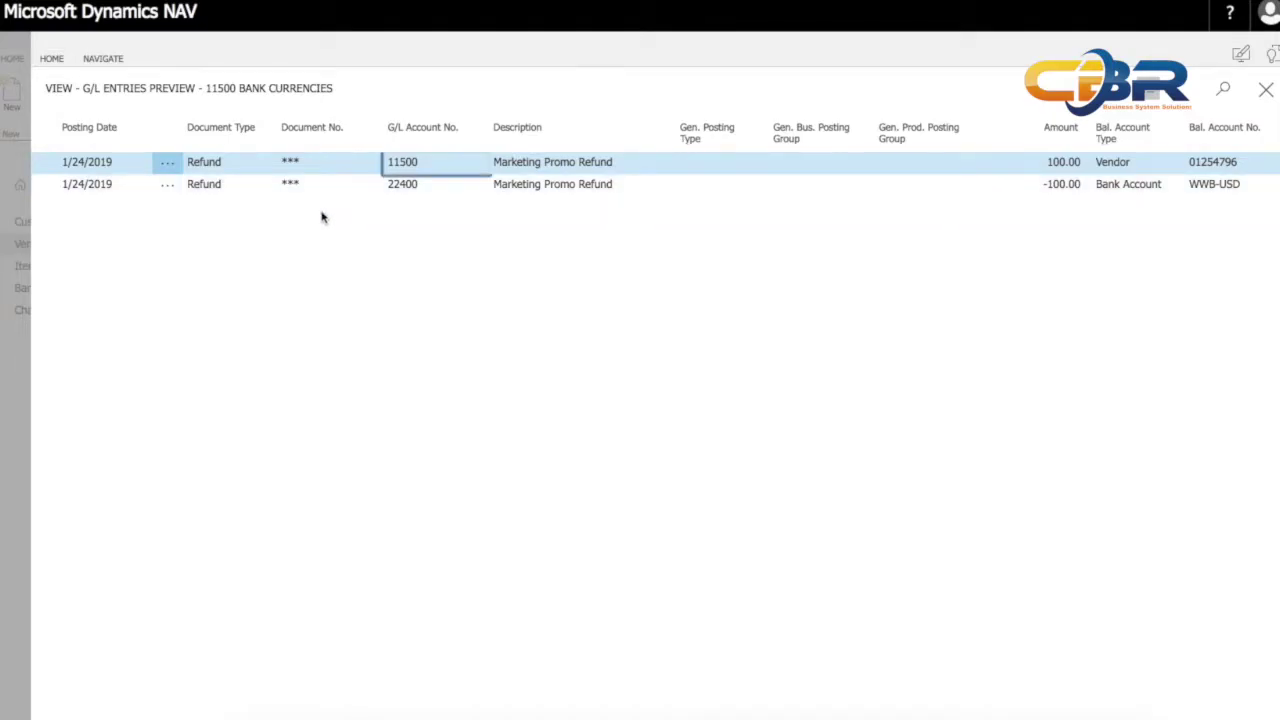
{"action": "left_click", "coordinate": [18, 280]}
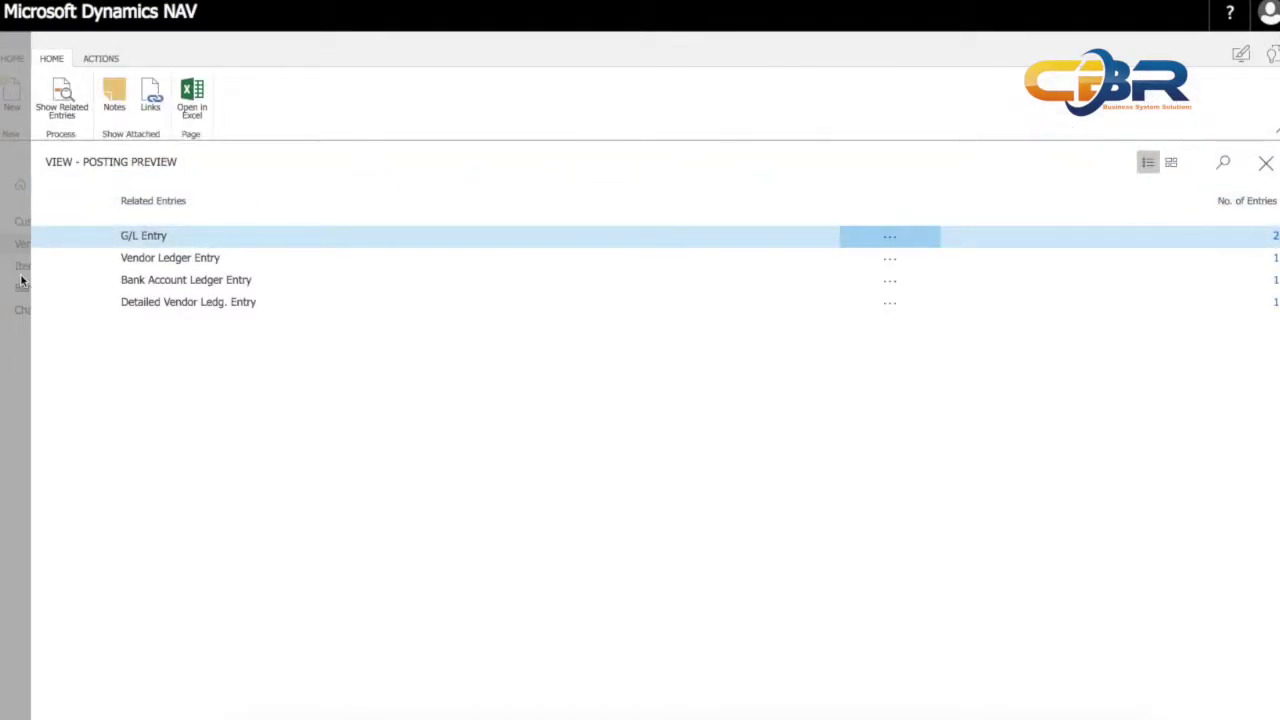
{"action": "left_click", "coordinate": [20, 280]}
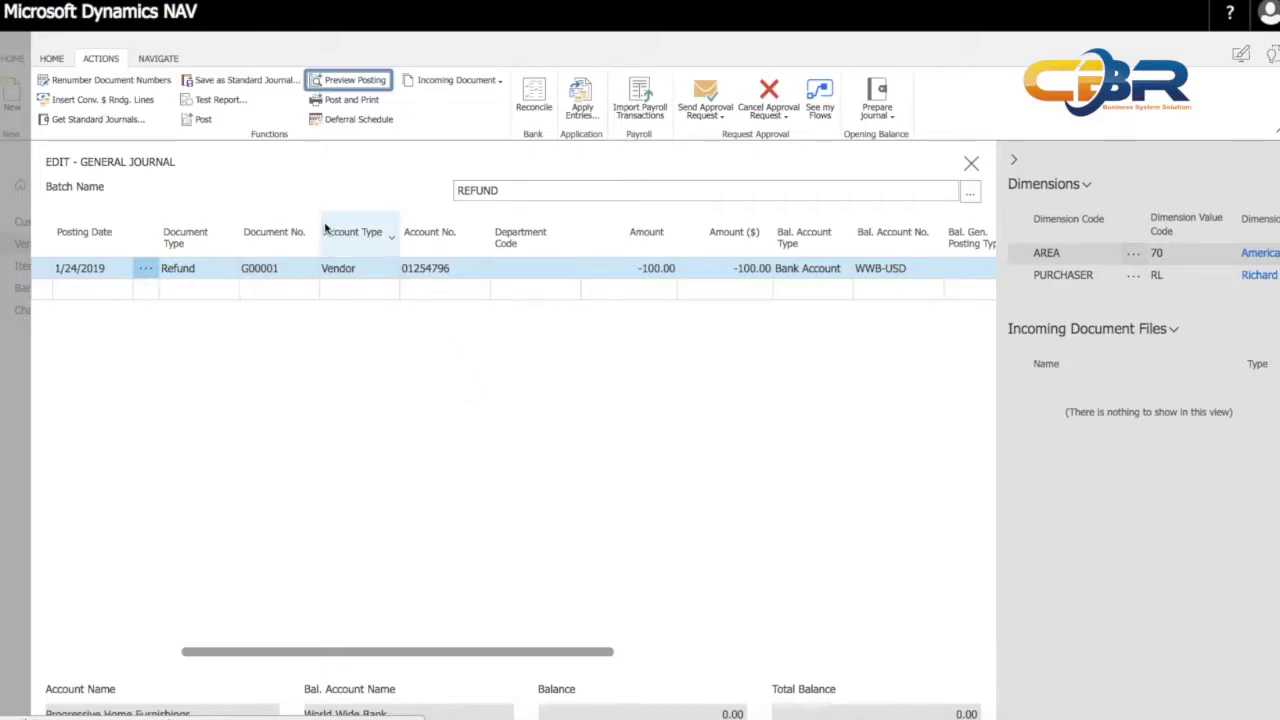
Open Apply Entries for the refund line and set the Applies-to ID on the vendor's credit memo entry.
{"action": "left_click", "coordinate": [51, 58]}
{"action": "left_click", "coordinate": [98, 62]}
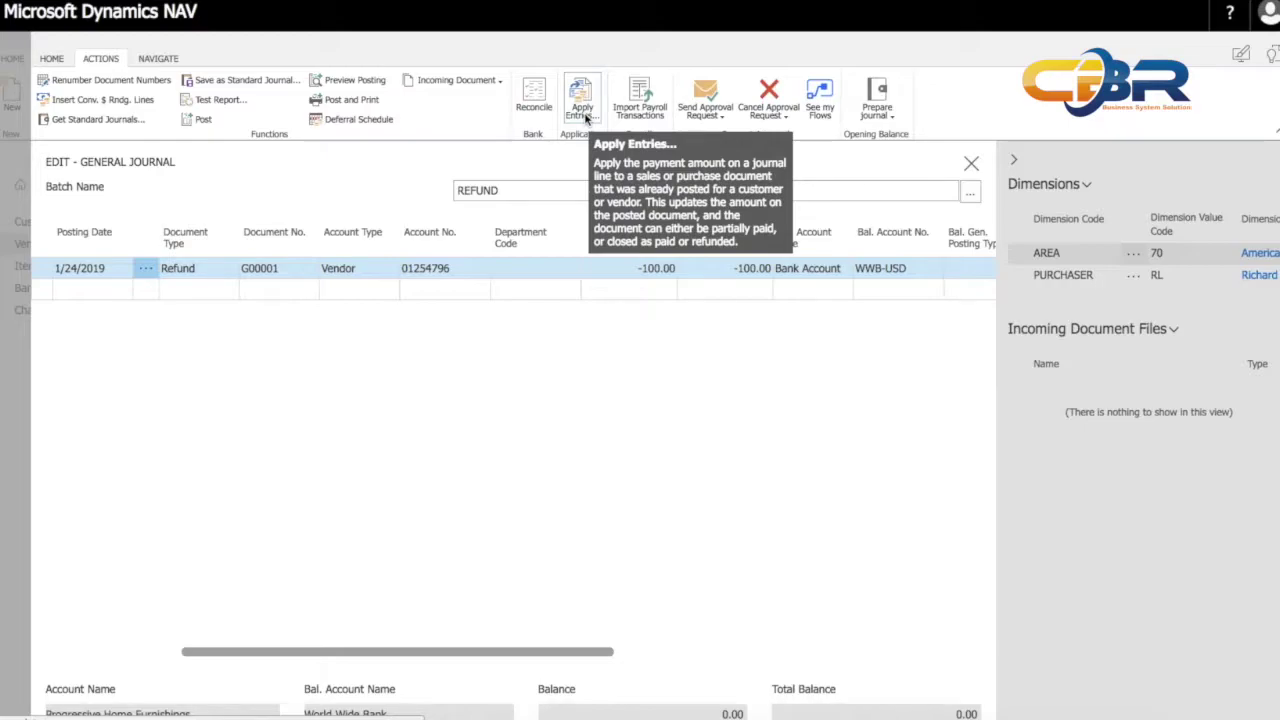
{"action": "left_click", "coordinate": [587, 118]}
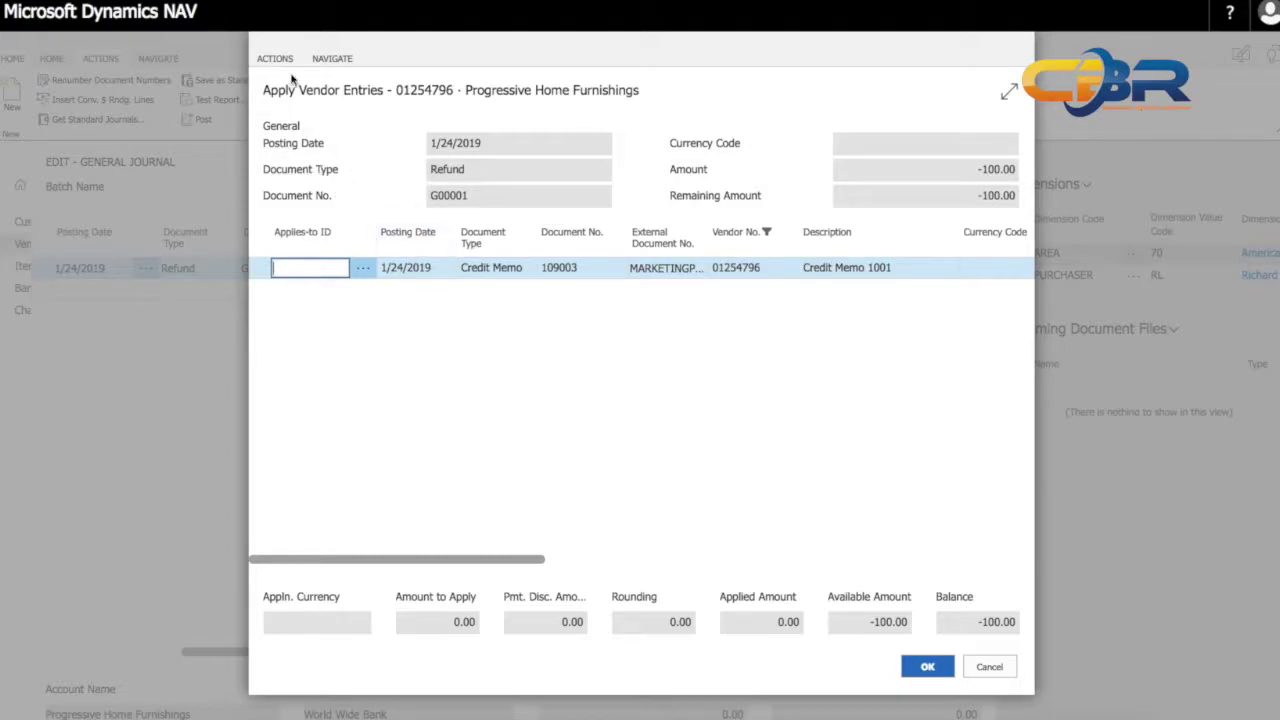
{"action": "left_click", "coordinate": [326, 60]}
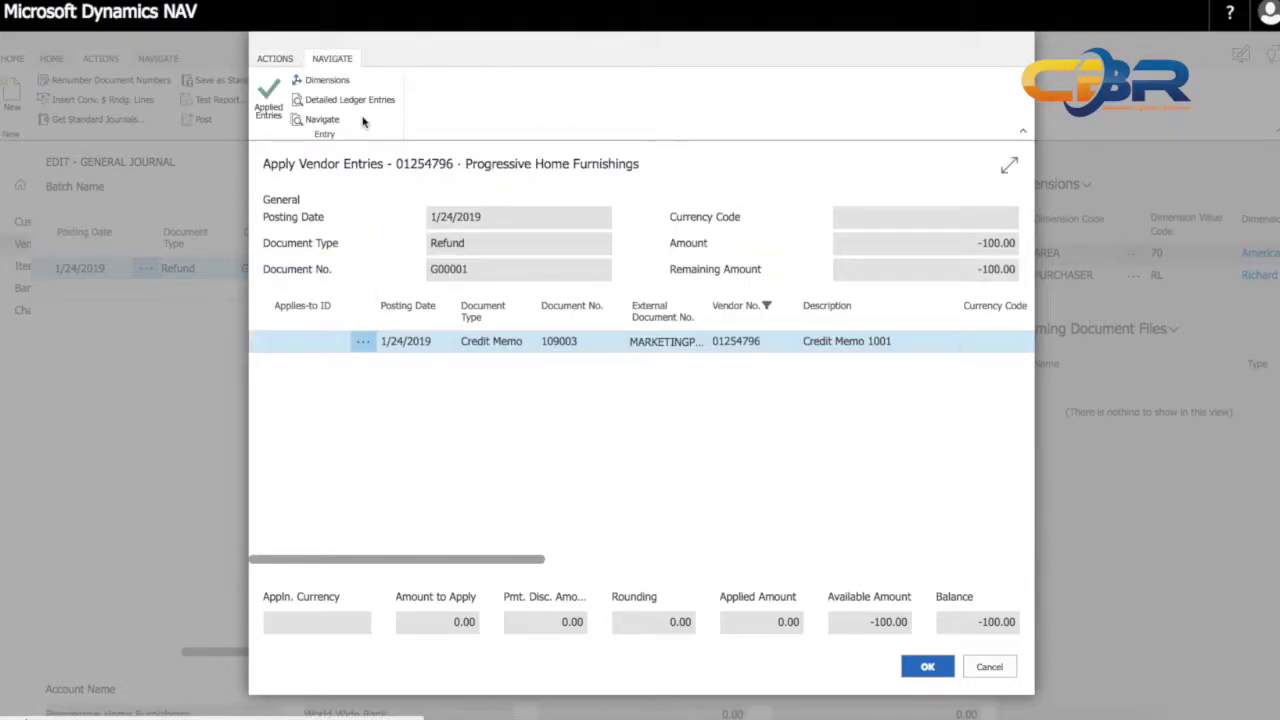
{"action": "left_click", "coordinate": [280, 62]}
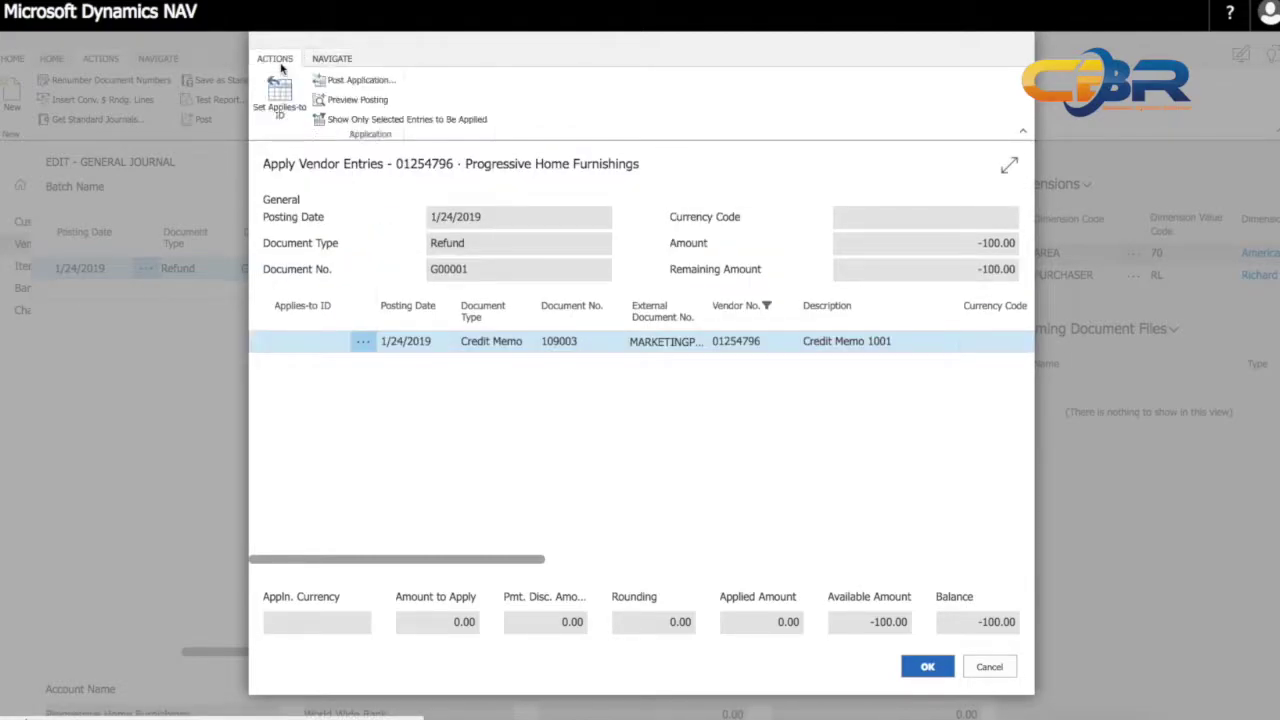
{"action": "left_click", "coordinate": [287, 117]}
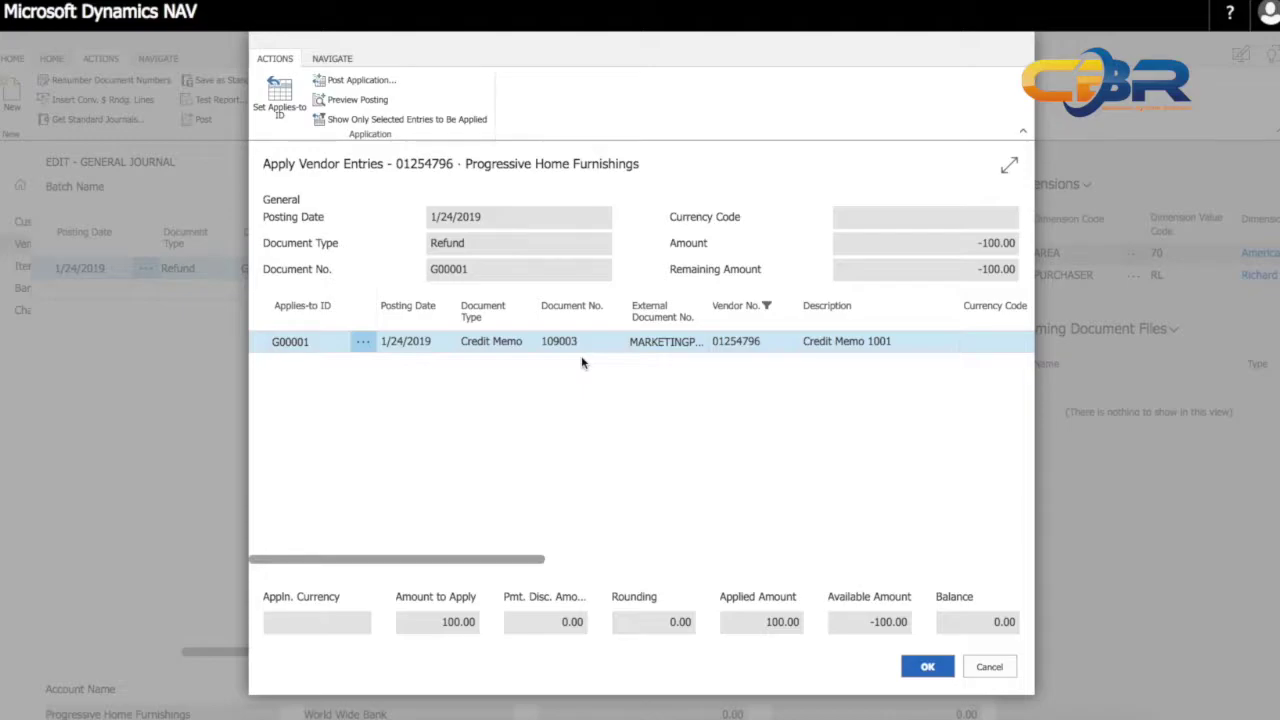
Accept the credit memo application for the refund line and look over the journal's incoming document options.
{"action": "left_click", "coordinate": [927, 676]}
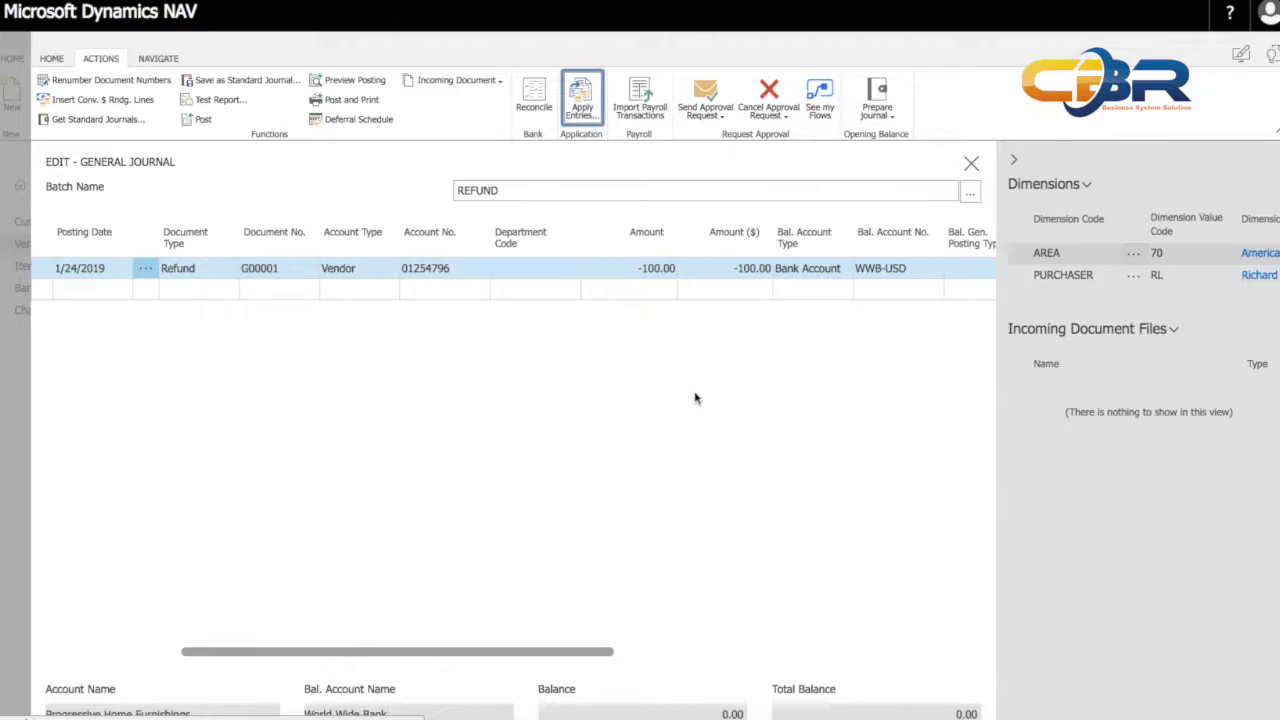
{"action": "left_click", "coordinate": [500, 88]}
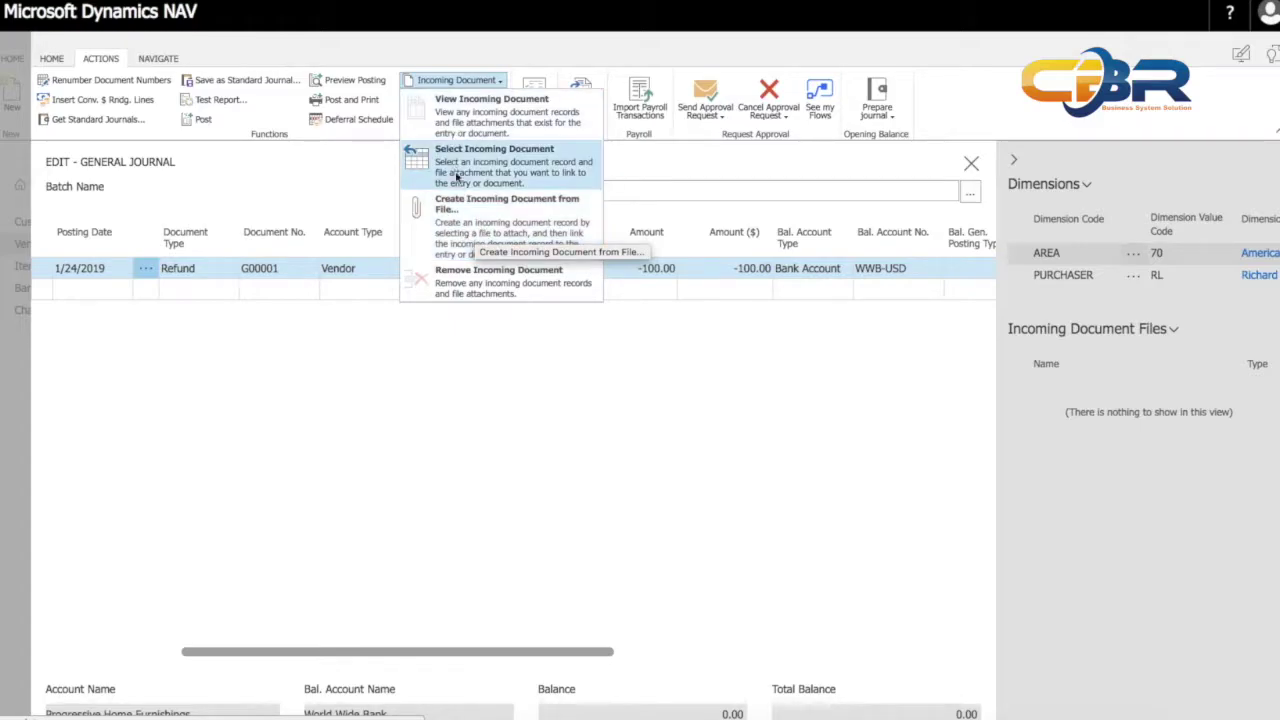
{"action": "left_click", "coordinate": [452, 368]}
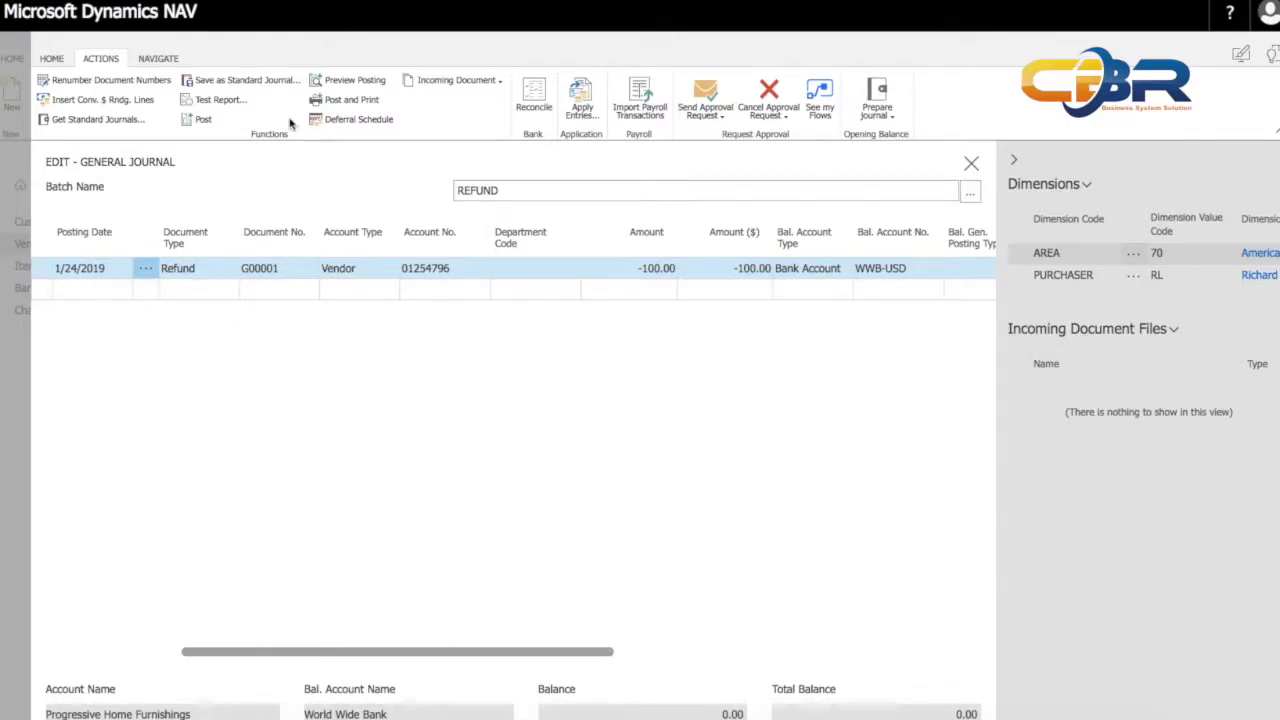
Post the REFUND batch's journal line and return to the vendor list.
{"action": "left_click", "coordinate": [205, 120]}
{"action": "left_click", "coordinate": [746, 418]}
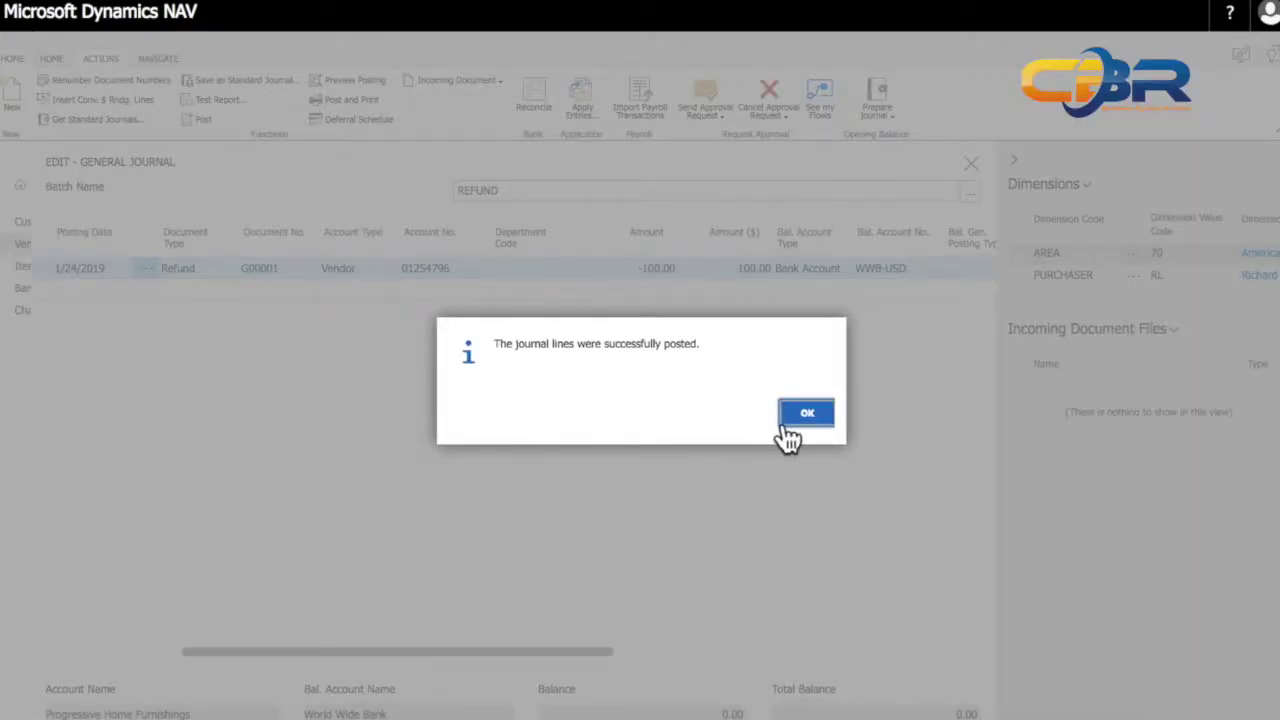
{"action": "left_click", "coordinate": [807, 418]}
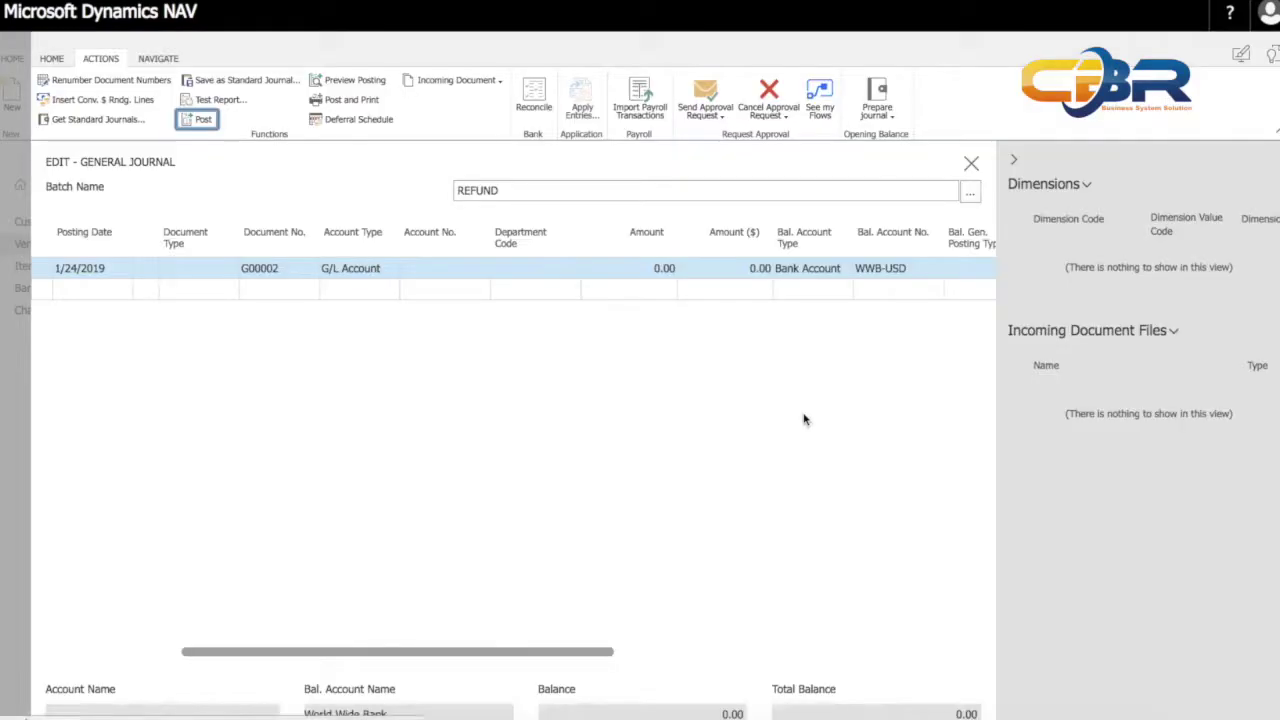
{"action": "key", "text": "Escape"}
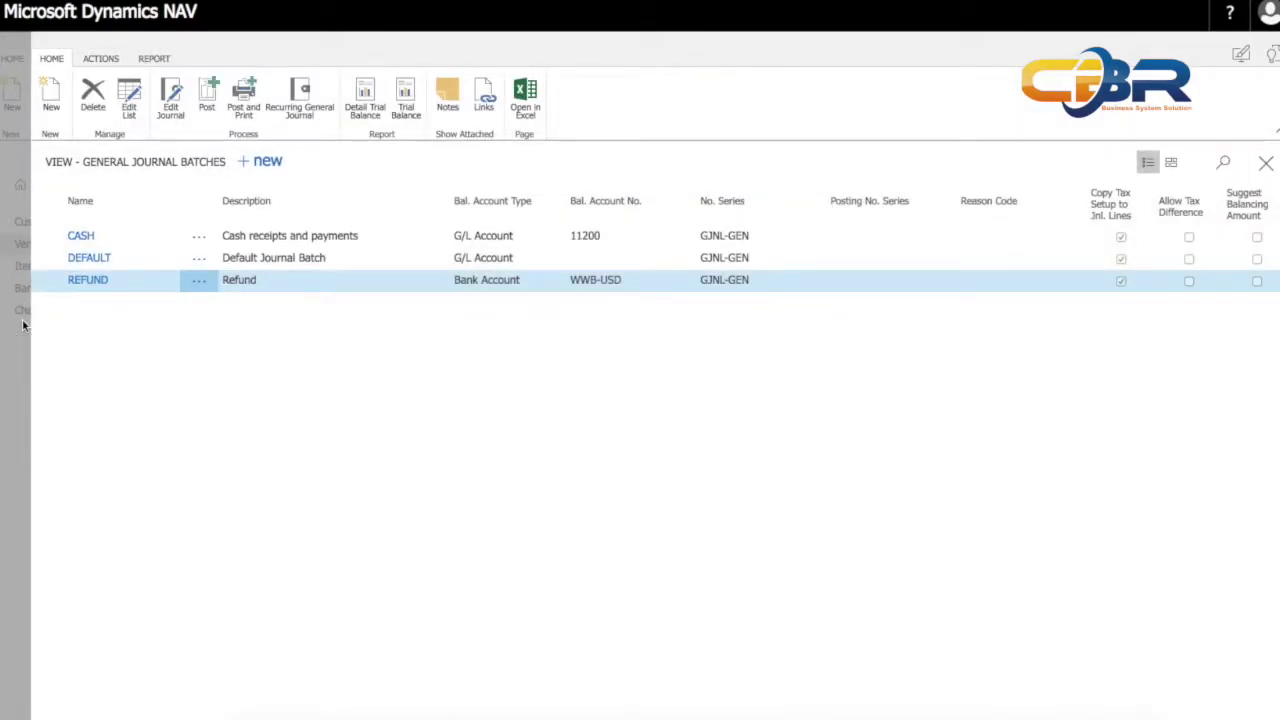
{"action": "key", "text": "Escape"}
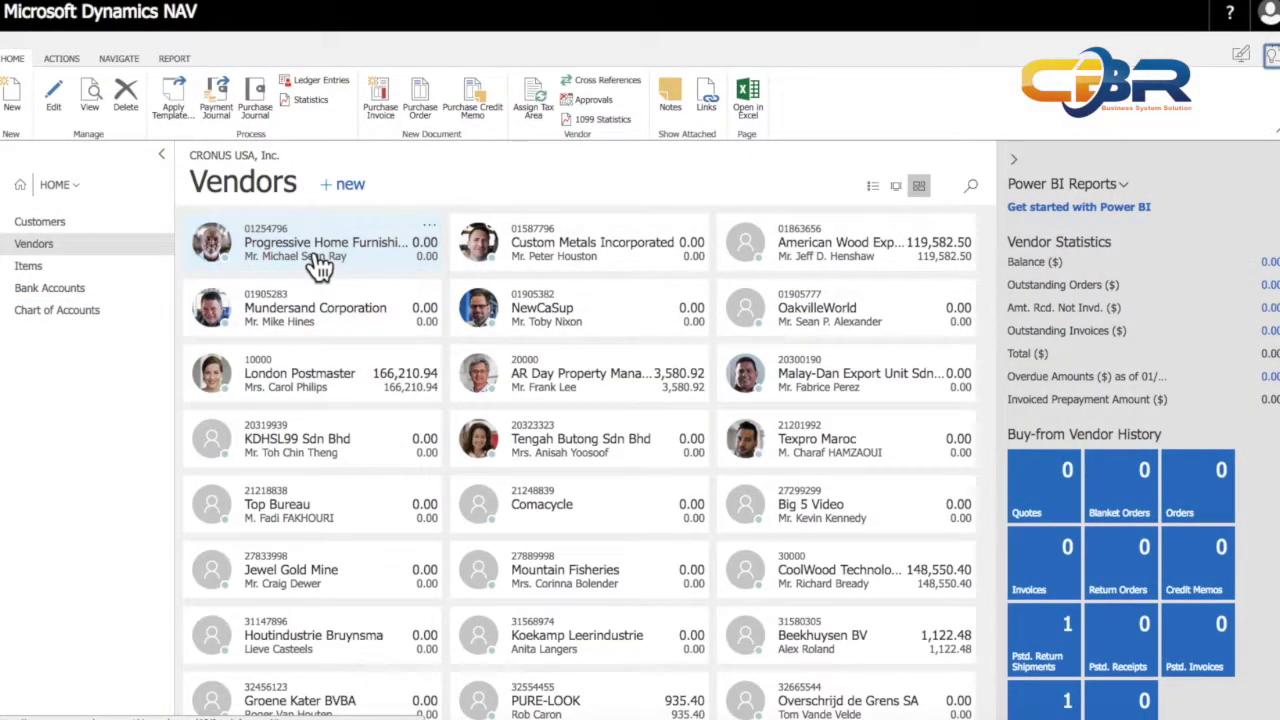
Open the Progressive Home Furnishings vendor card and examine the original and remaining amounts of its ledger entries.
{"action": "left_click", "coordinate": [318, 265]}
{"action": "left_click", "coordinate": [365, 265]}
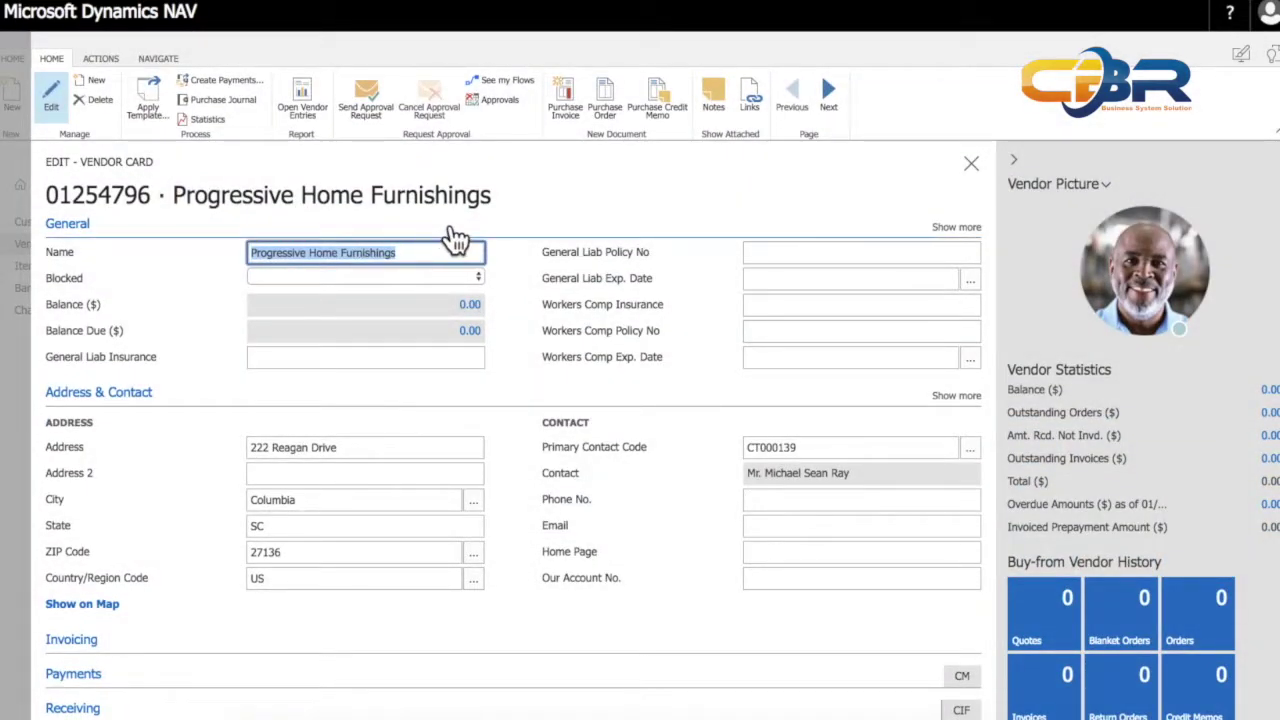
{"action": "left_click", "coordinate": [150, 60]}
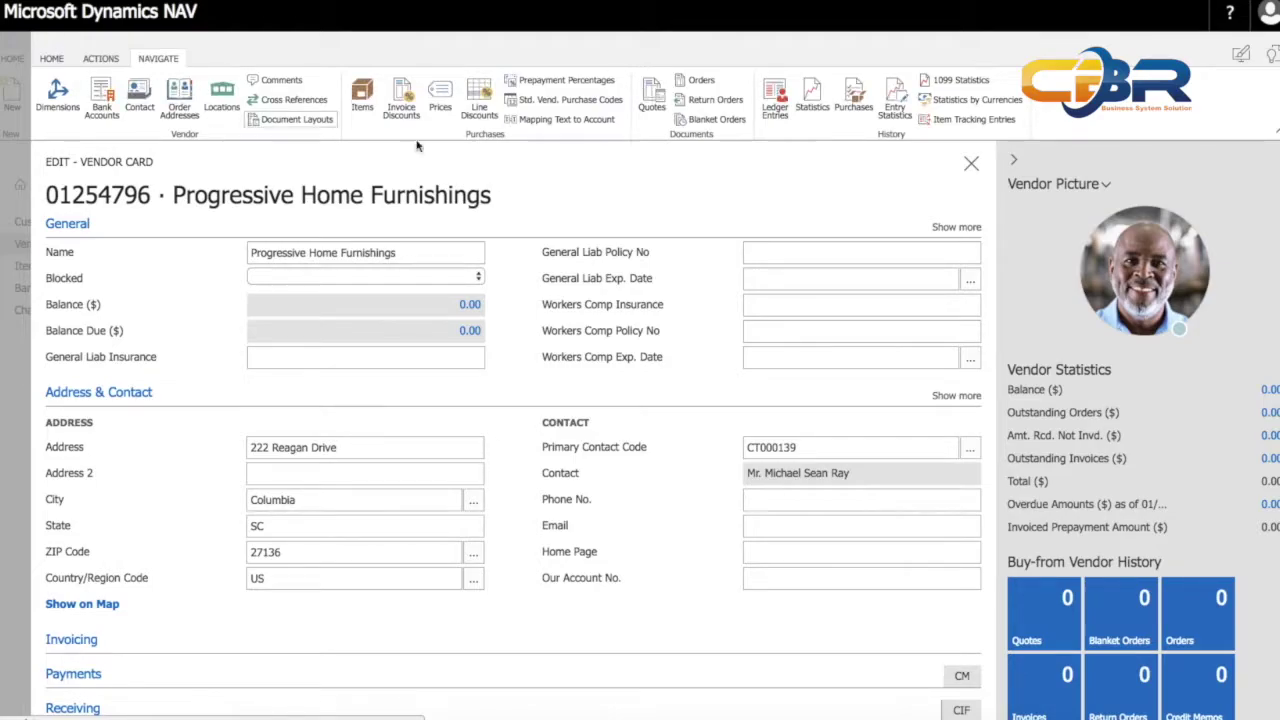
{"action": "left_click", "coordinate": [775, 108]}
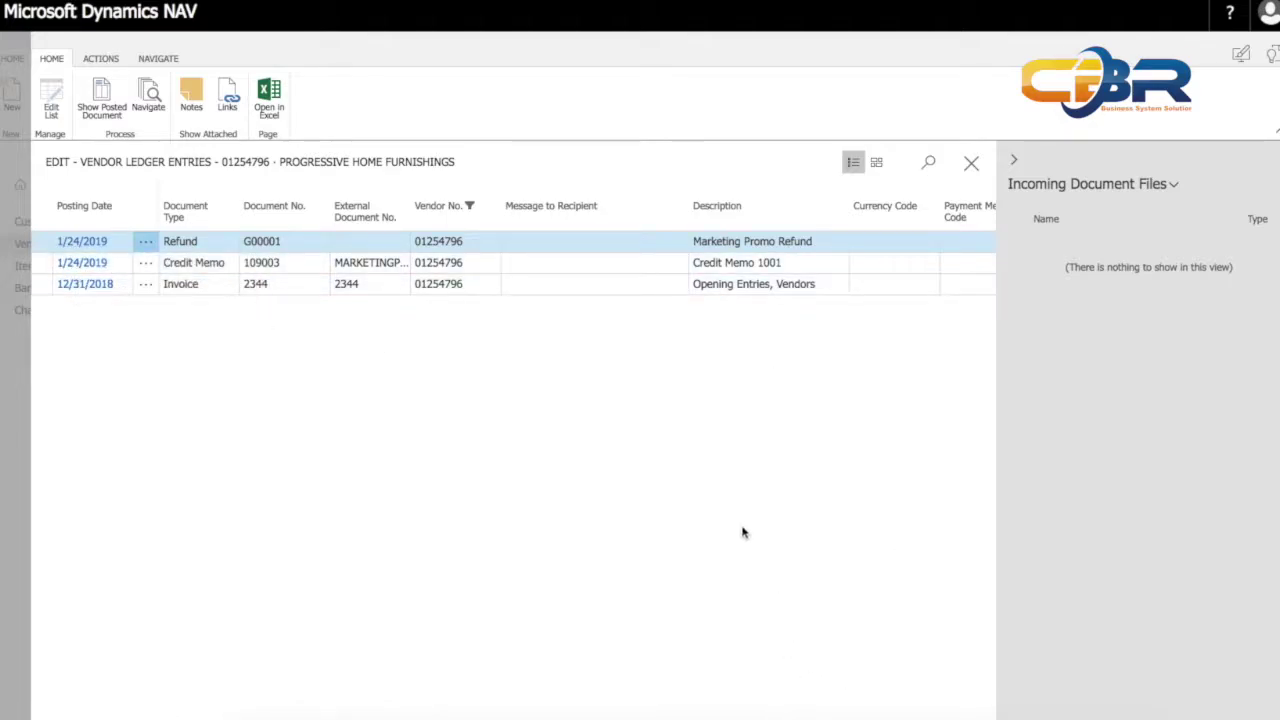
{"action": "left_click_drag", "start_coordinate": [357, 717], "coordinate": [696, 716]}
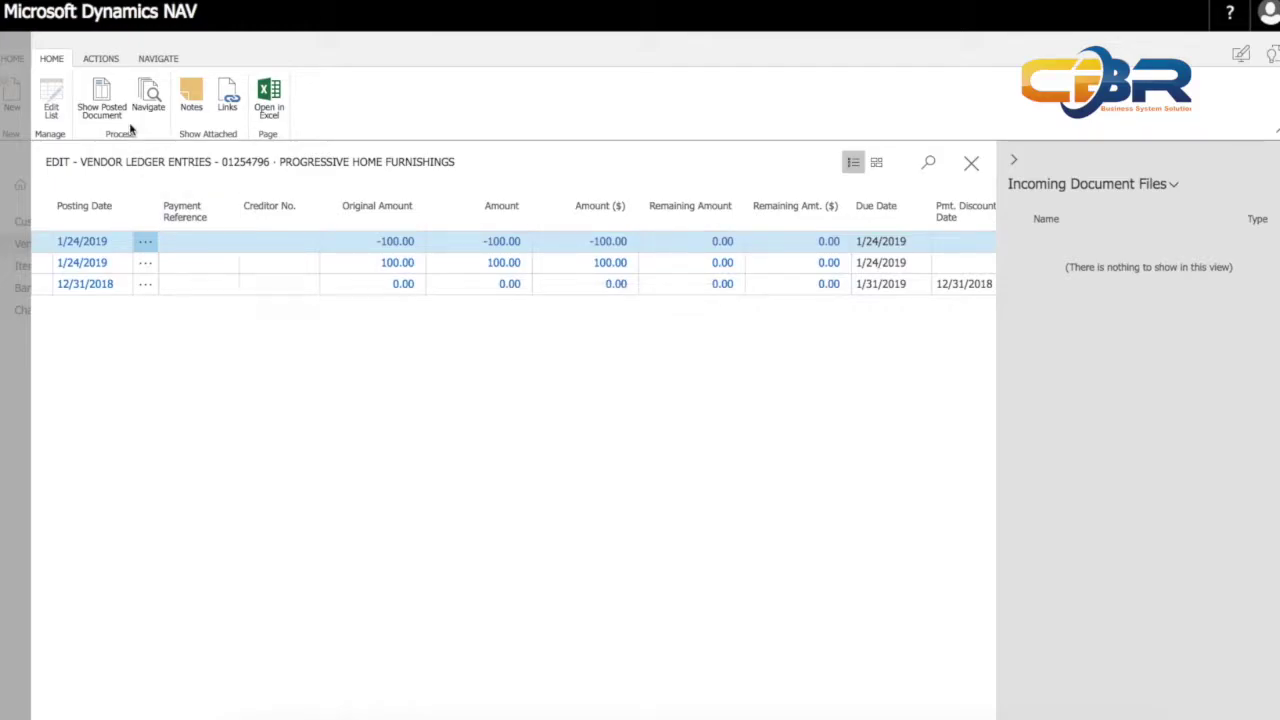
Unapply the posted refund entry from the vendor's credit memo, keeping the proposed document number and posting date.
{"action": "left_click", "coordinate": [104, 64]}
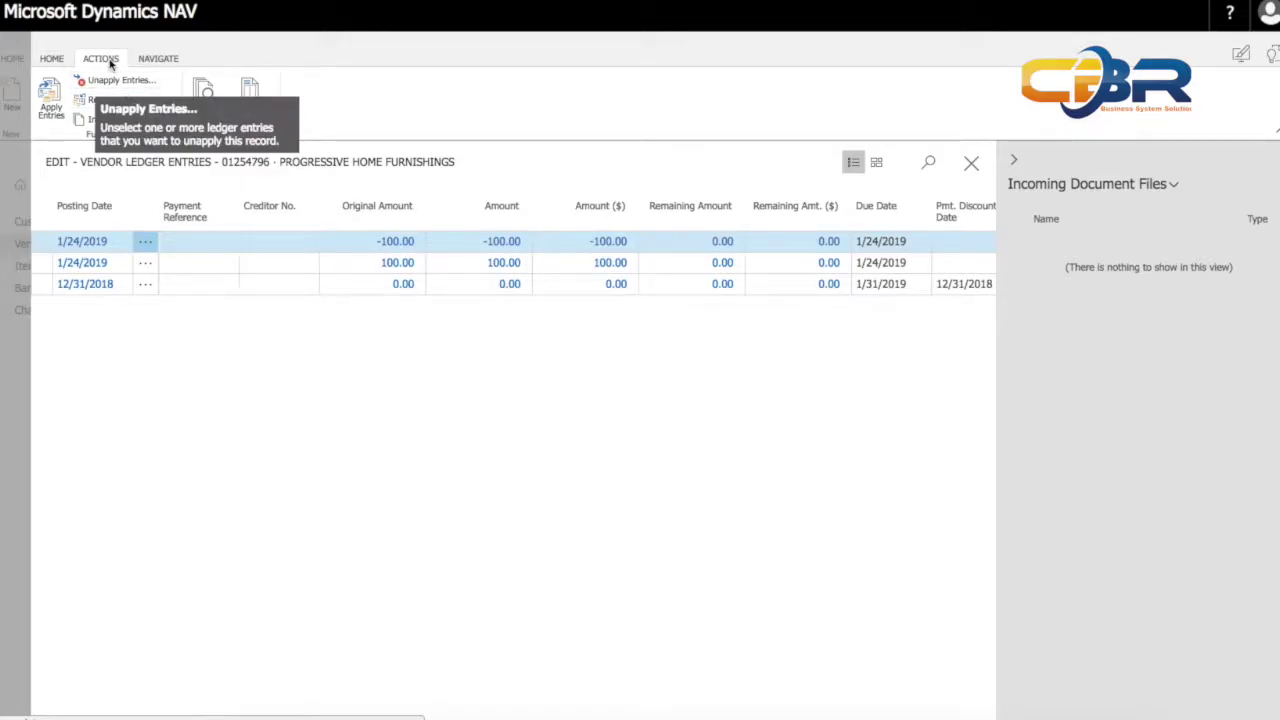
{"action": "left_click", "coordinate": [114, 81]}
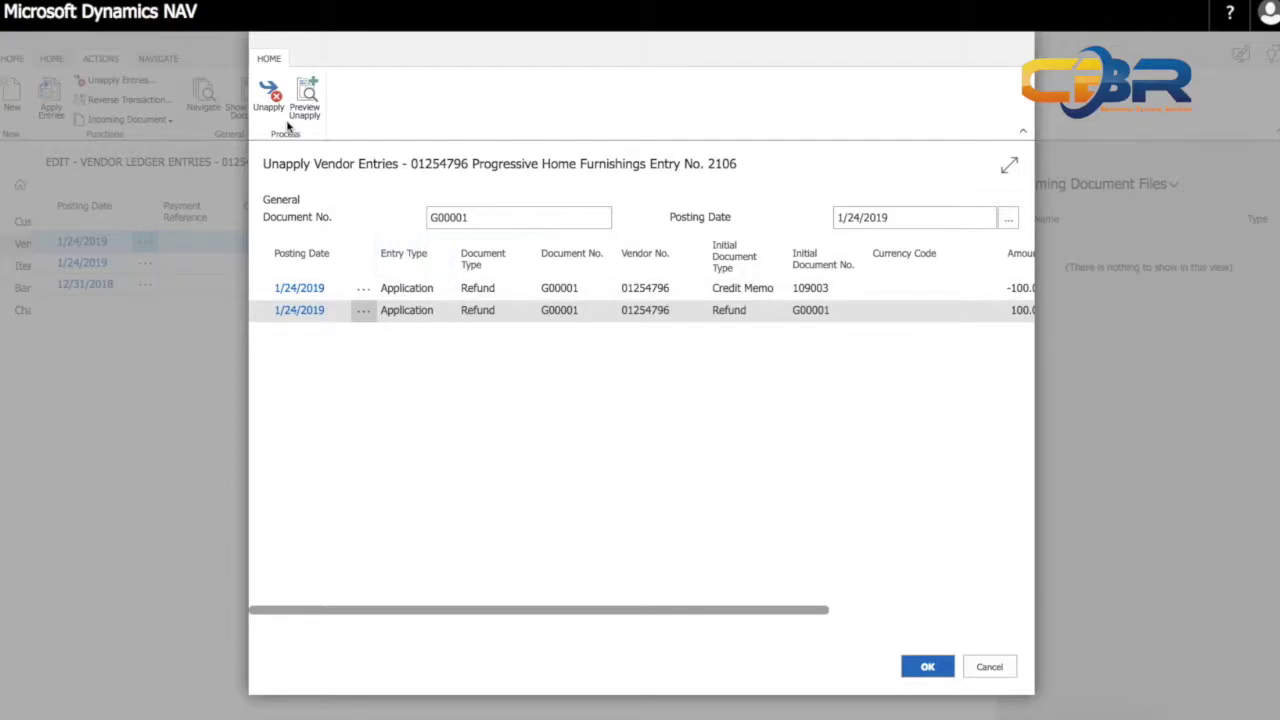
{"action": "left_click", "coordinate": [268, 93]}
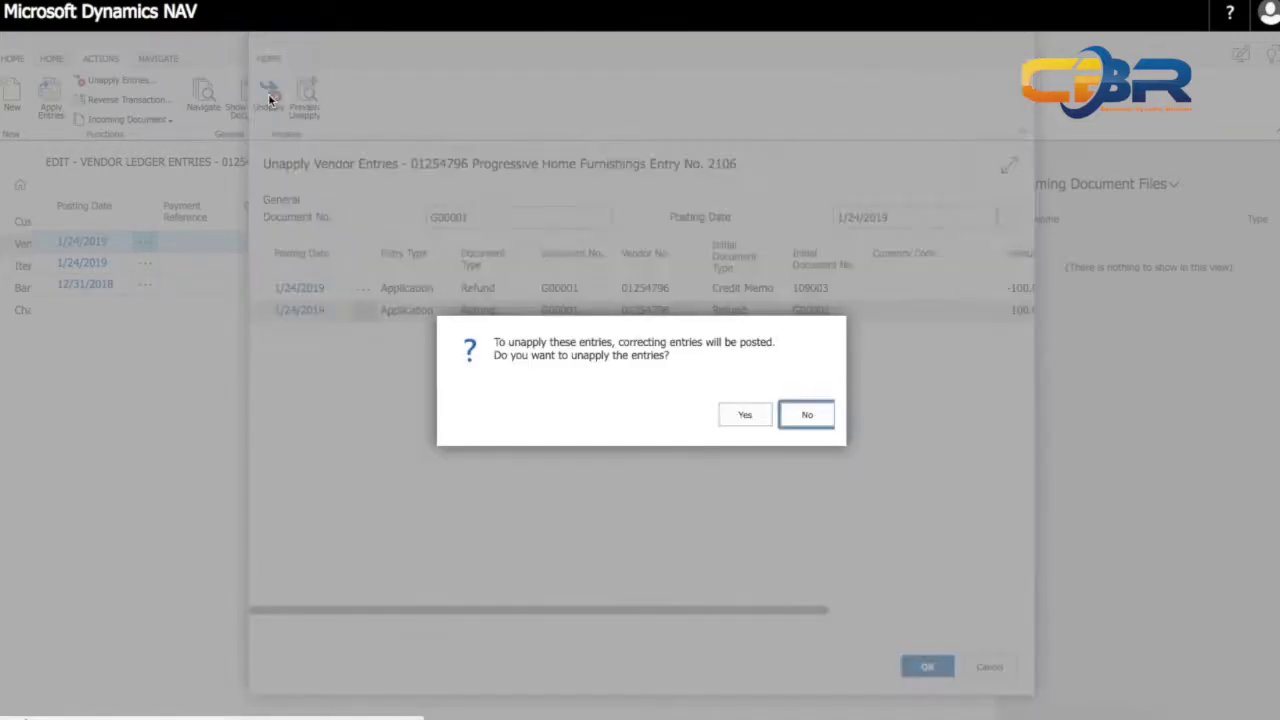
{"action": "left_click", "coordinate": [748, 420]}
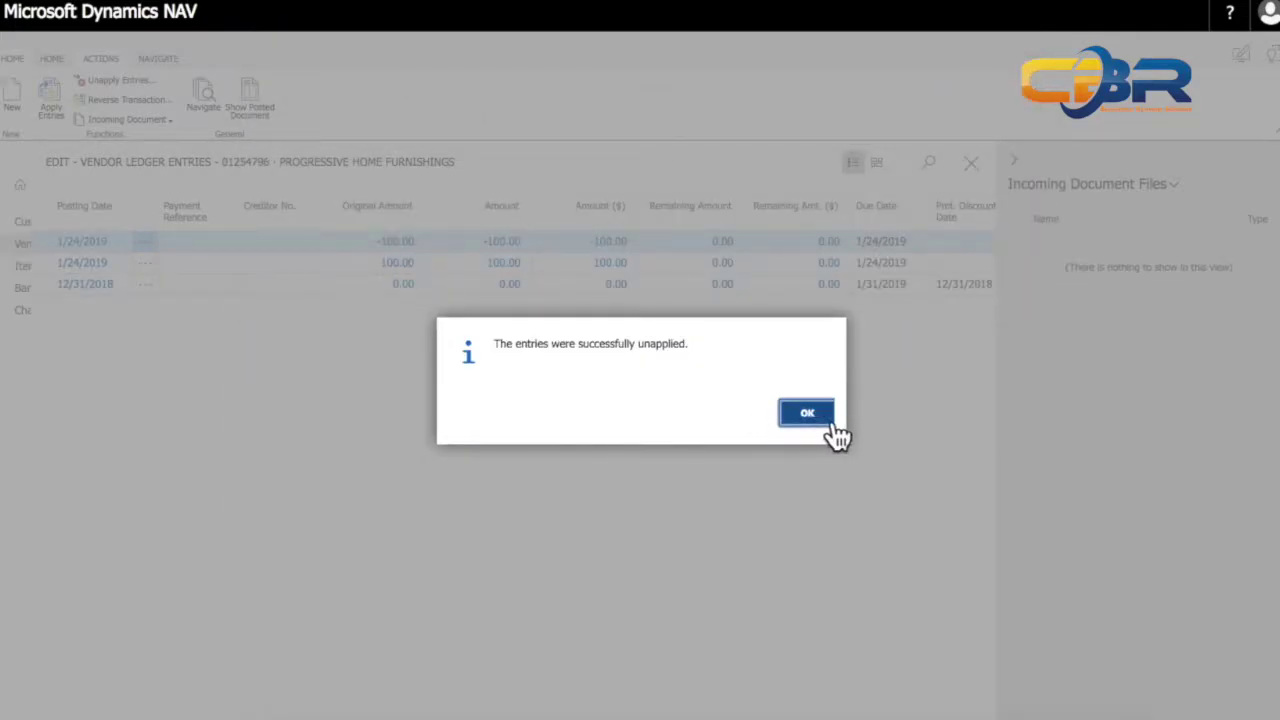
{"action": "left_click", "coordinate": [815, 418]}
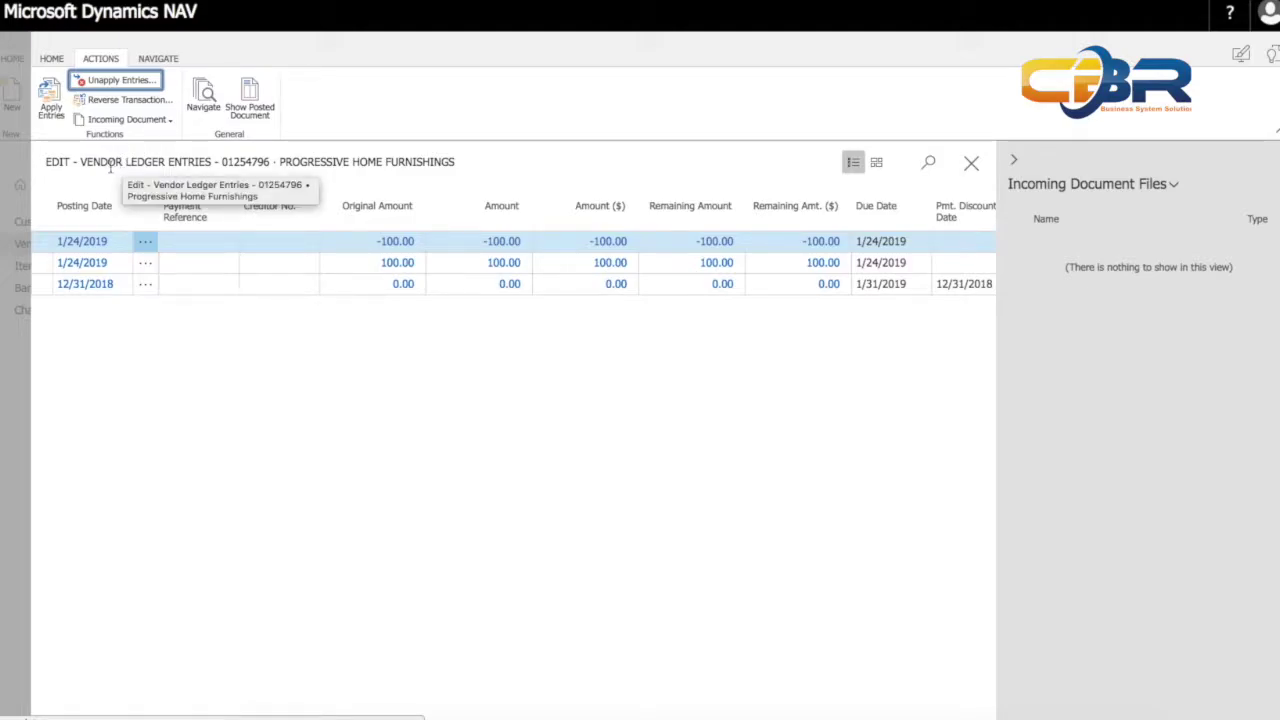
Reapply the refund entry to the credit memo, post the application dated 1/24/2019, and return to the vendor list.
{"action": "left_click", "coordinate": [51, 116]}
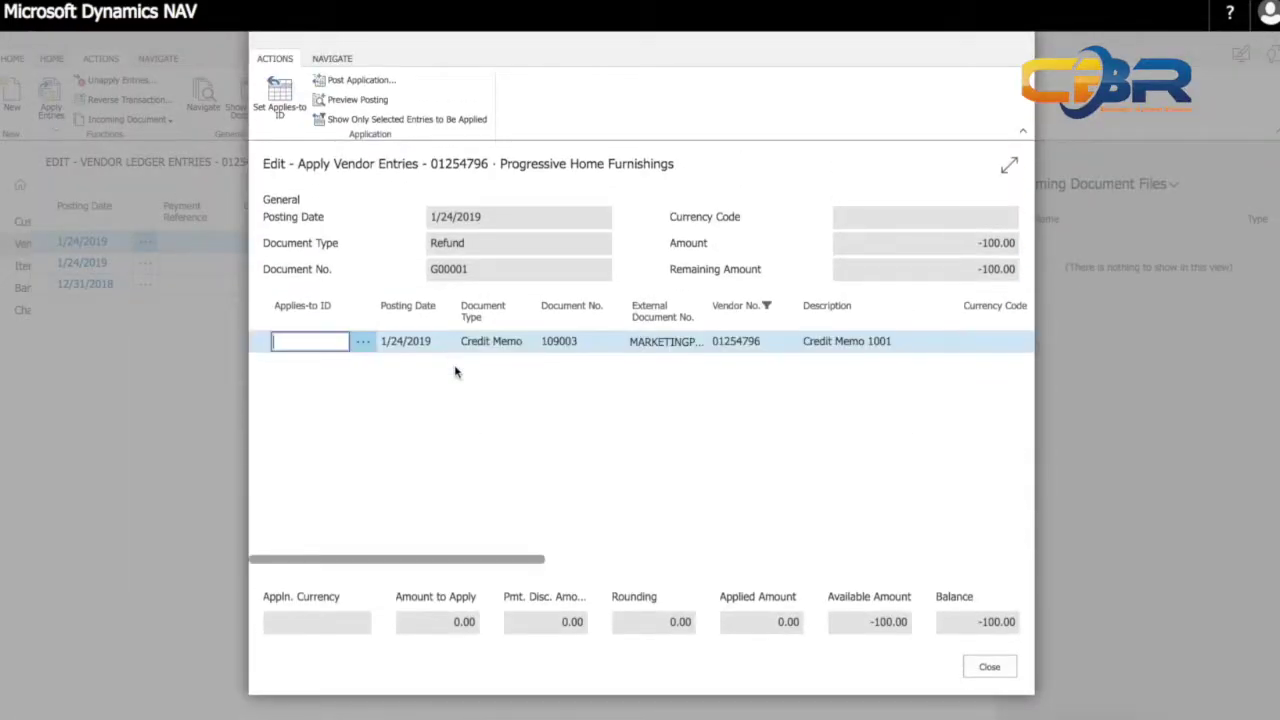
{"action": "left_click", "coordinate": [283, 92]}
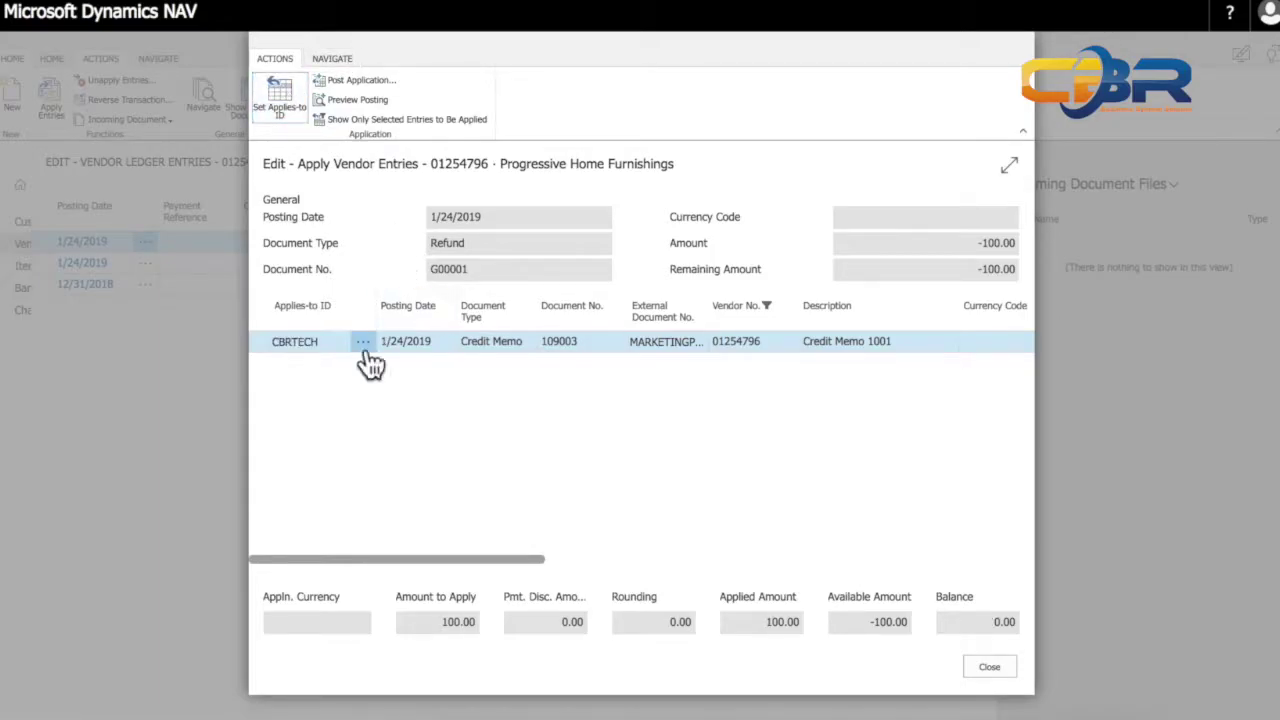
{"action": "left_click", "coordinate": [356, 82]}
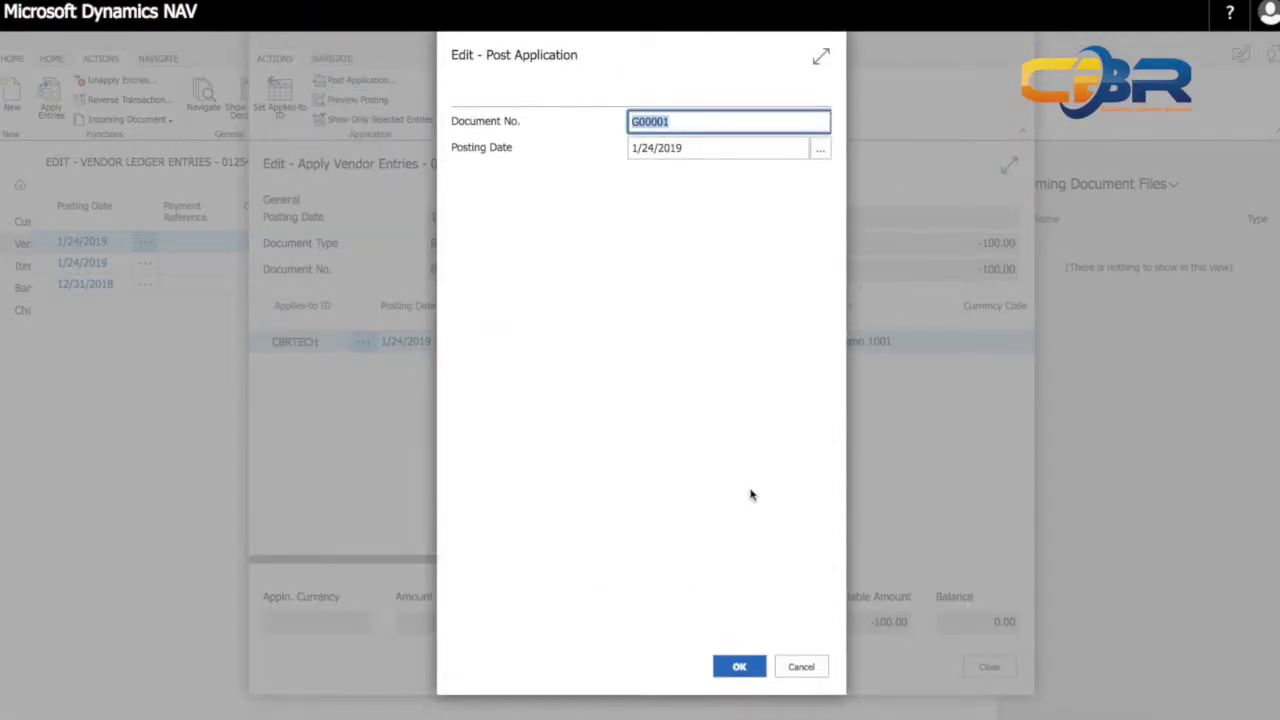
{"action": "left_click", "coordinate": [742, 668]}
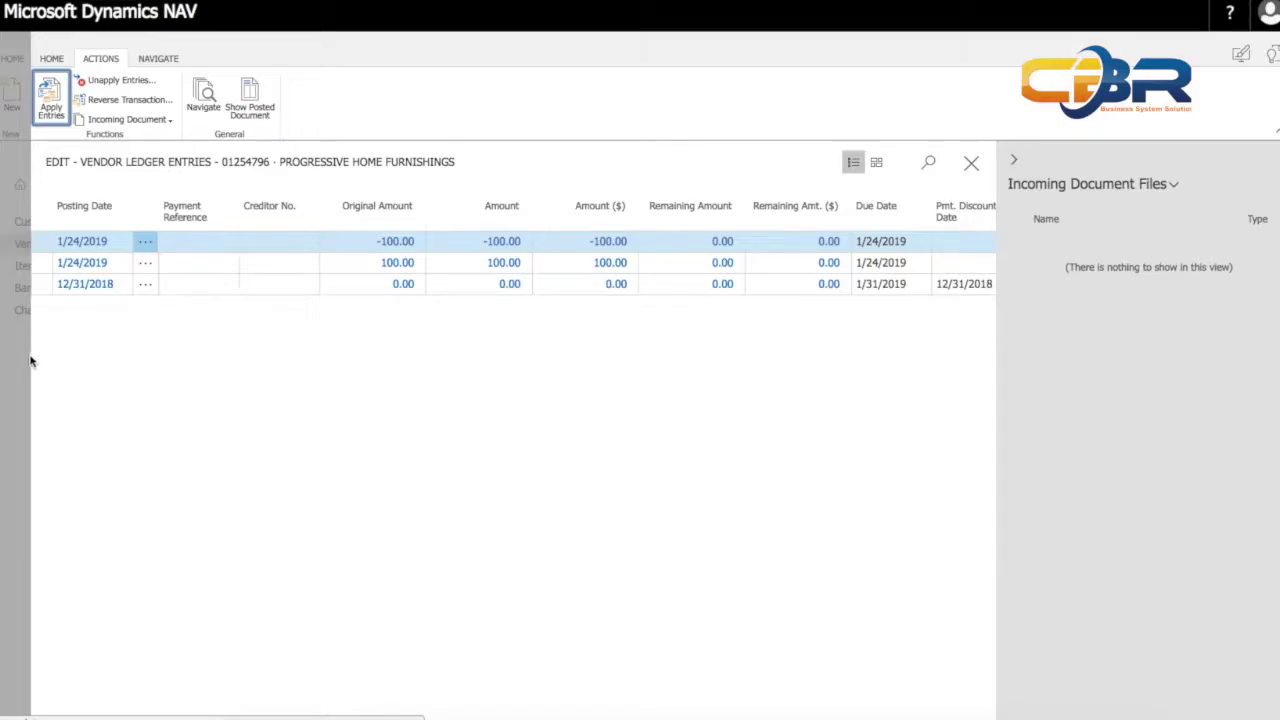
{"action": "key", "text": "Escape"}
{"action": "key", "text": "Escape"}
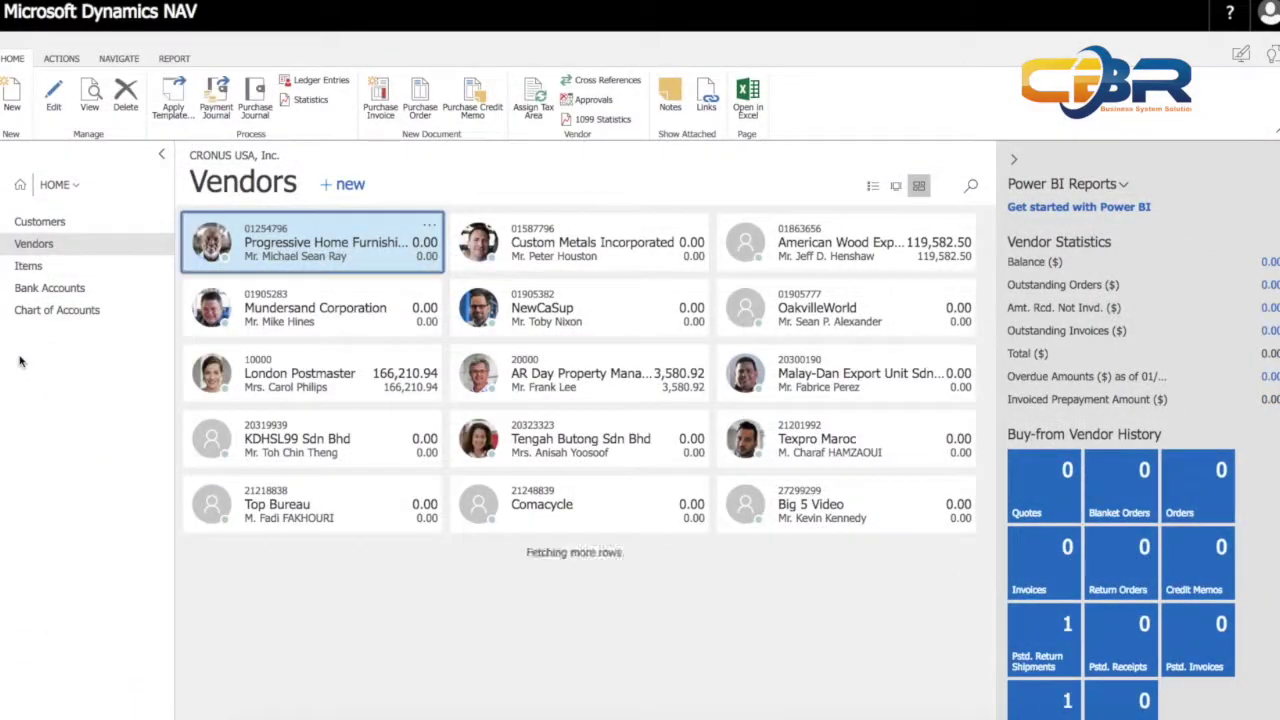